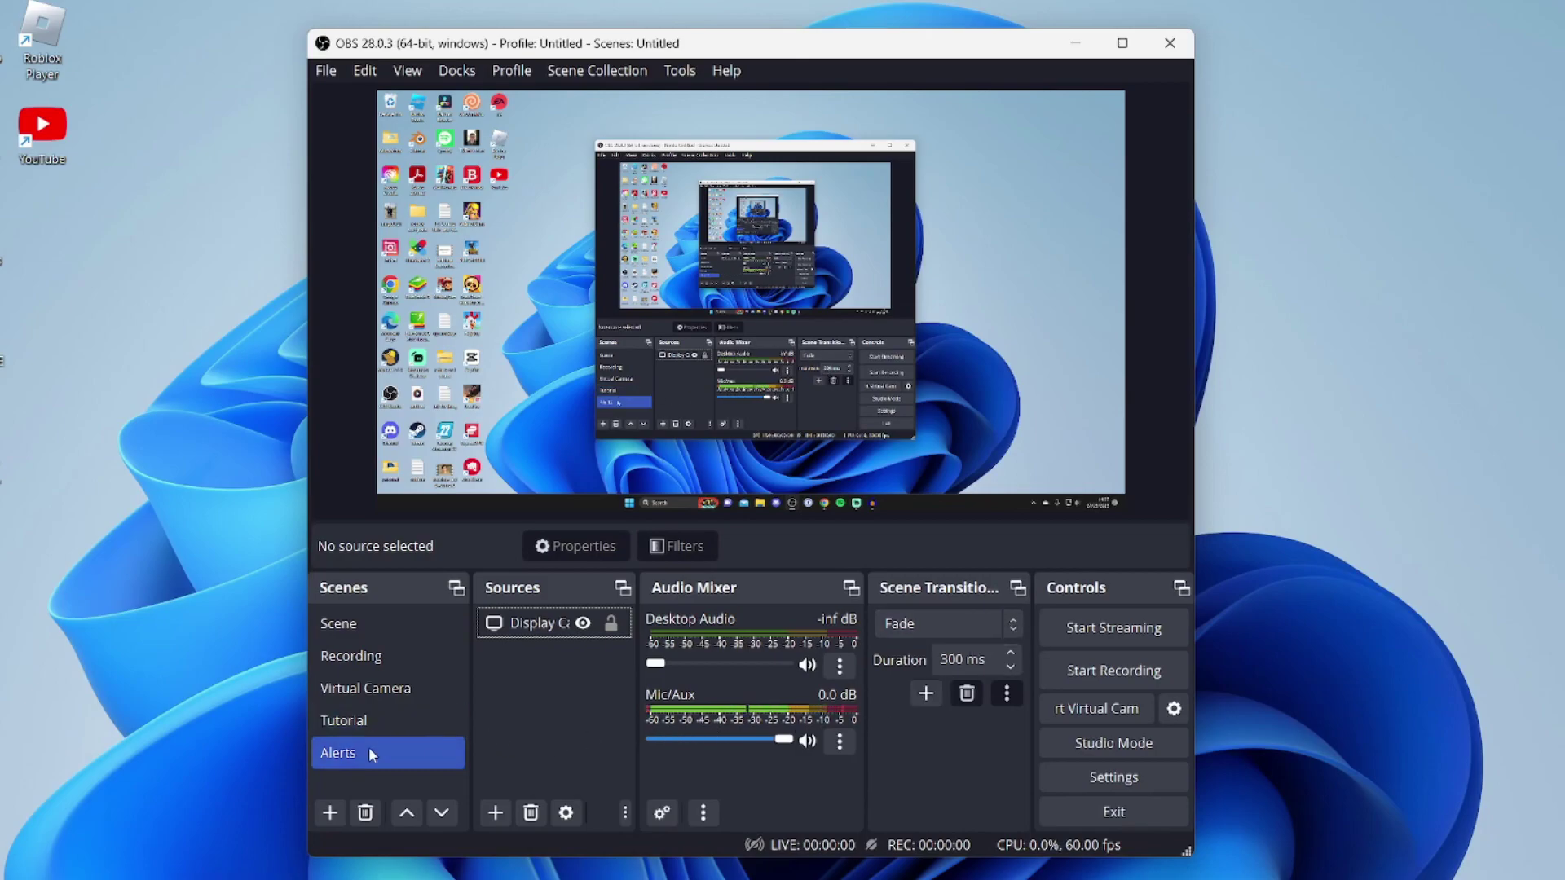
Select the Display Capture source in the OBS Alerts scene, then switch to Chrome
click(368, 751)
click(492, 708)
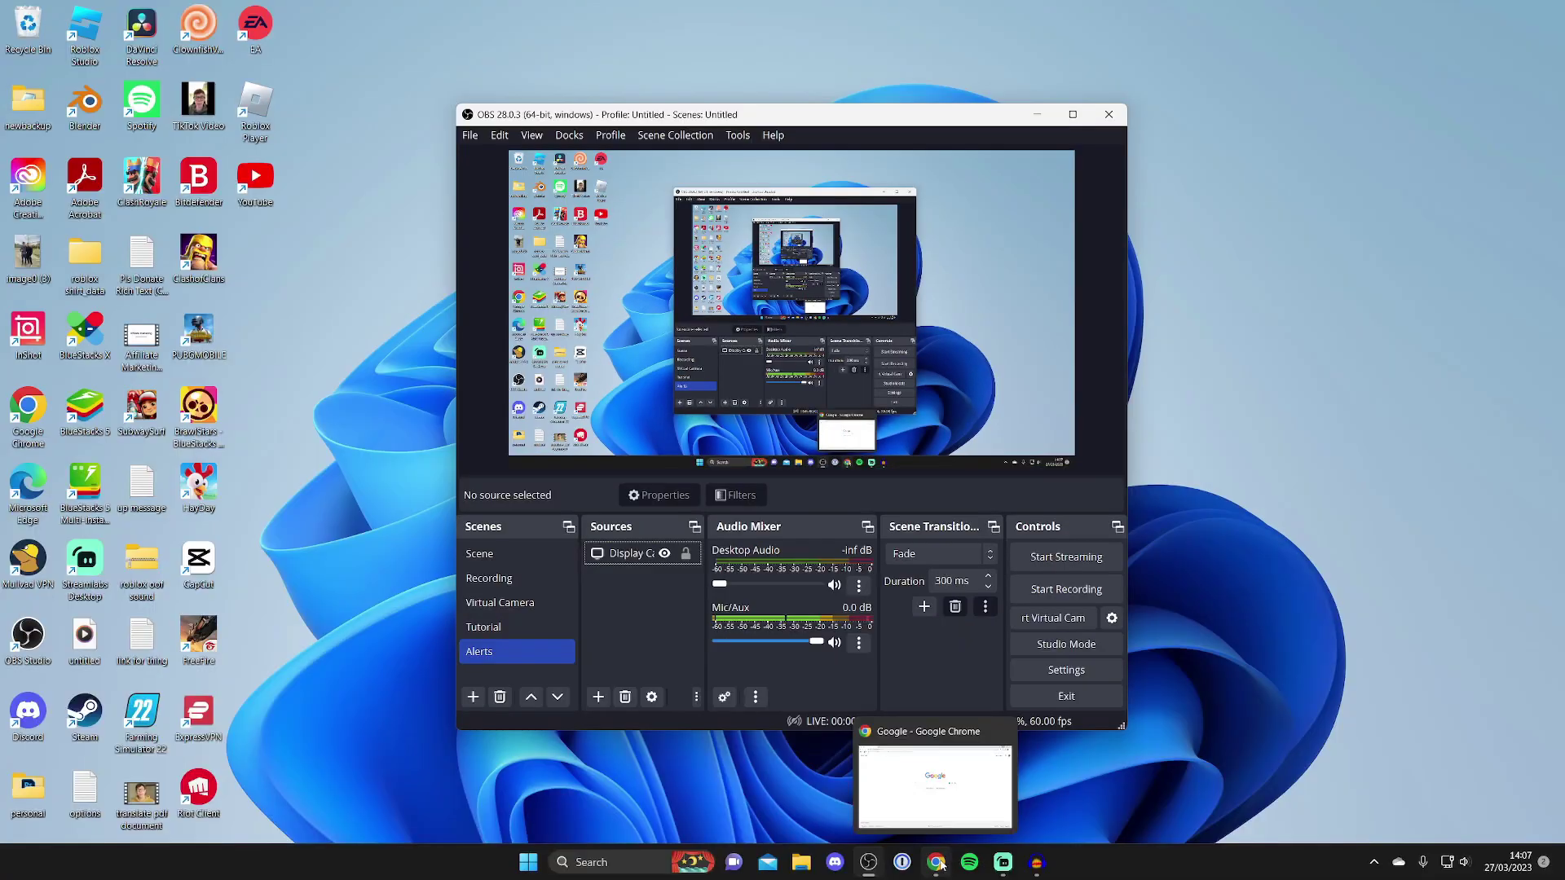
click(936, 861)
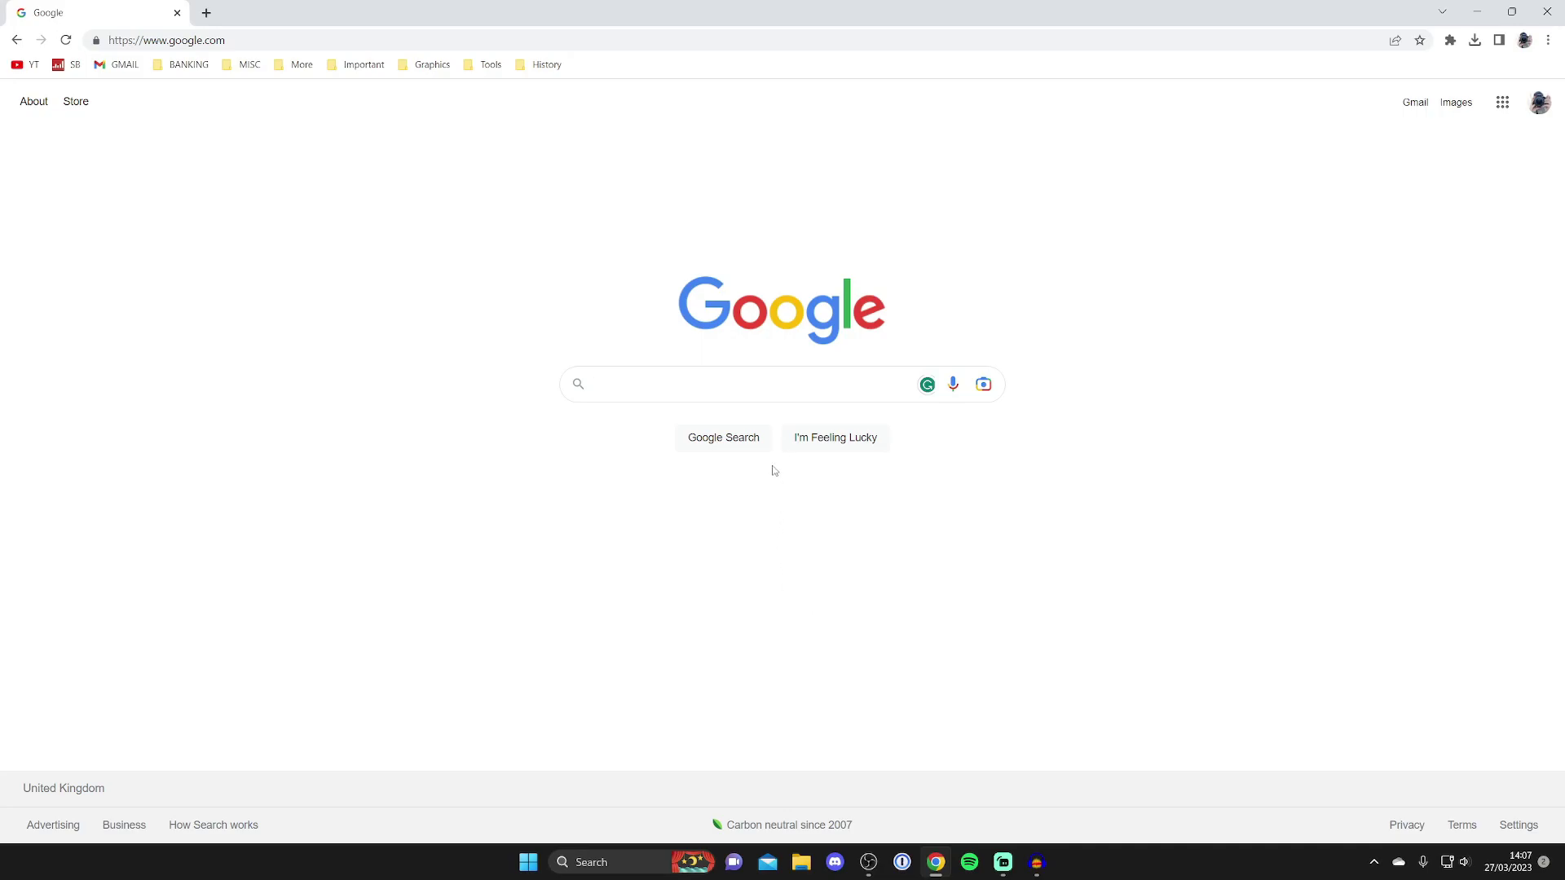
Search Google for streamlabs and open the Streamlabs website from the results
text(s)
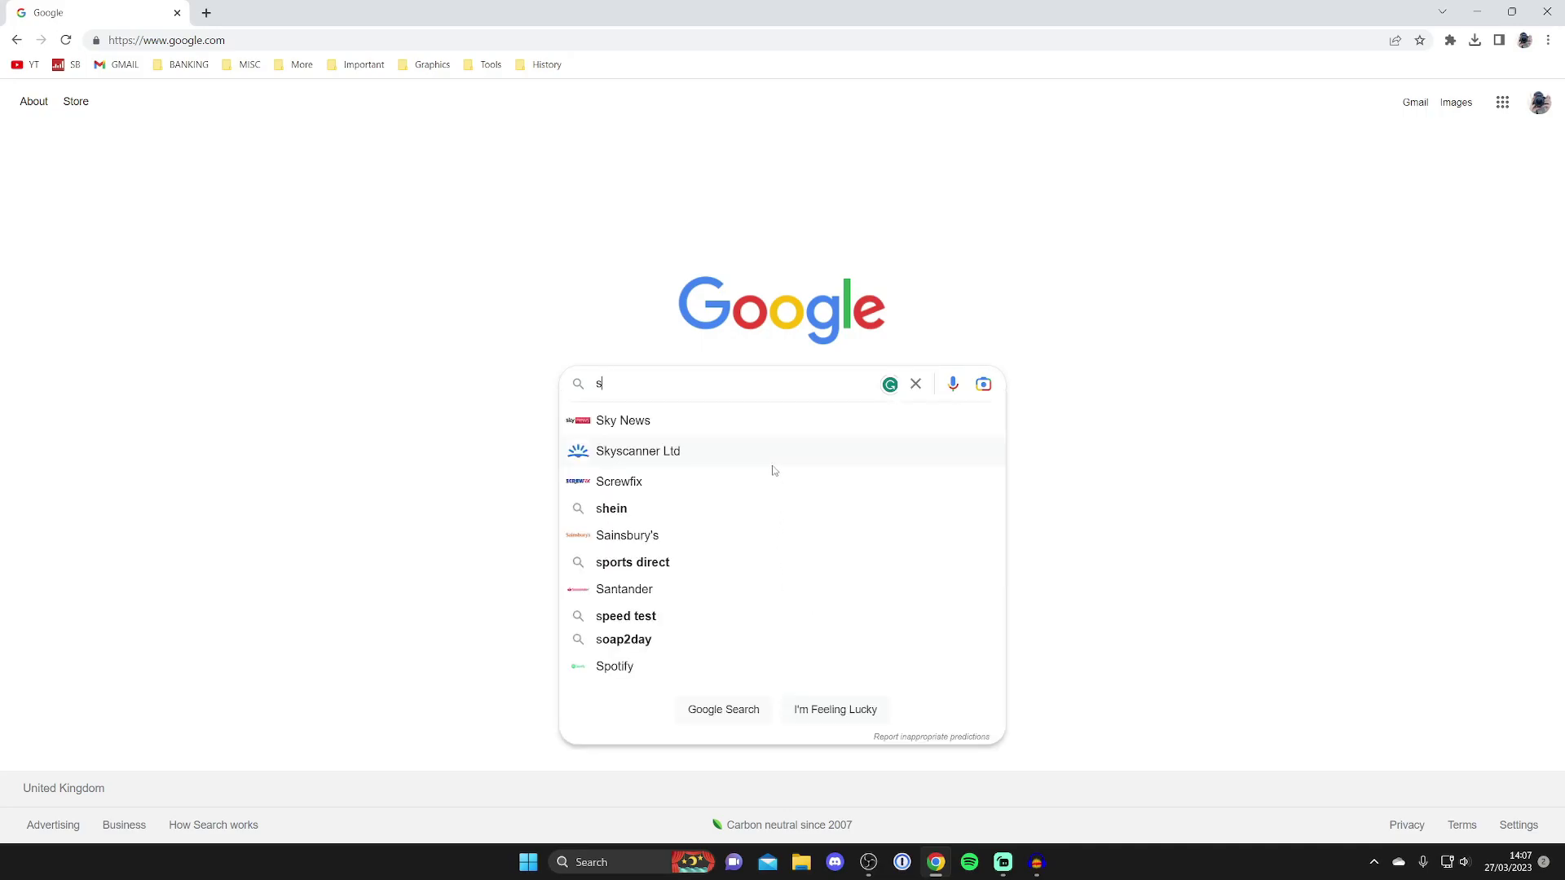
key(BackSpace)
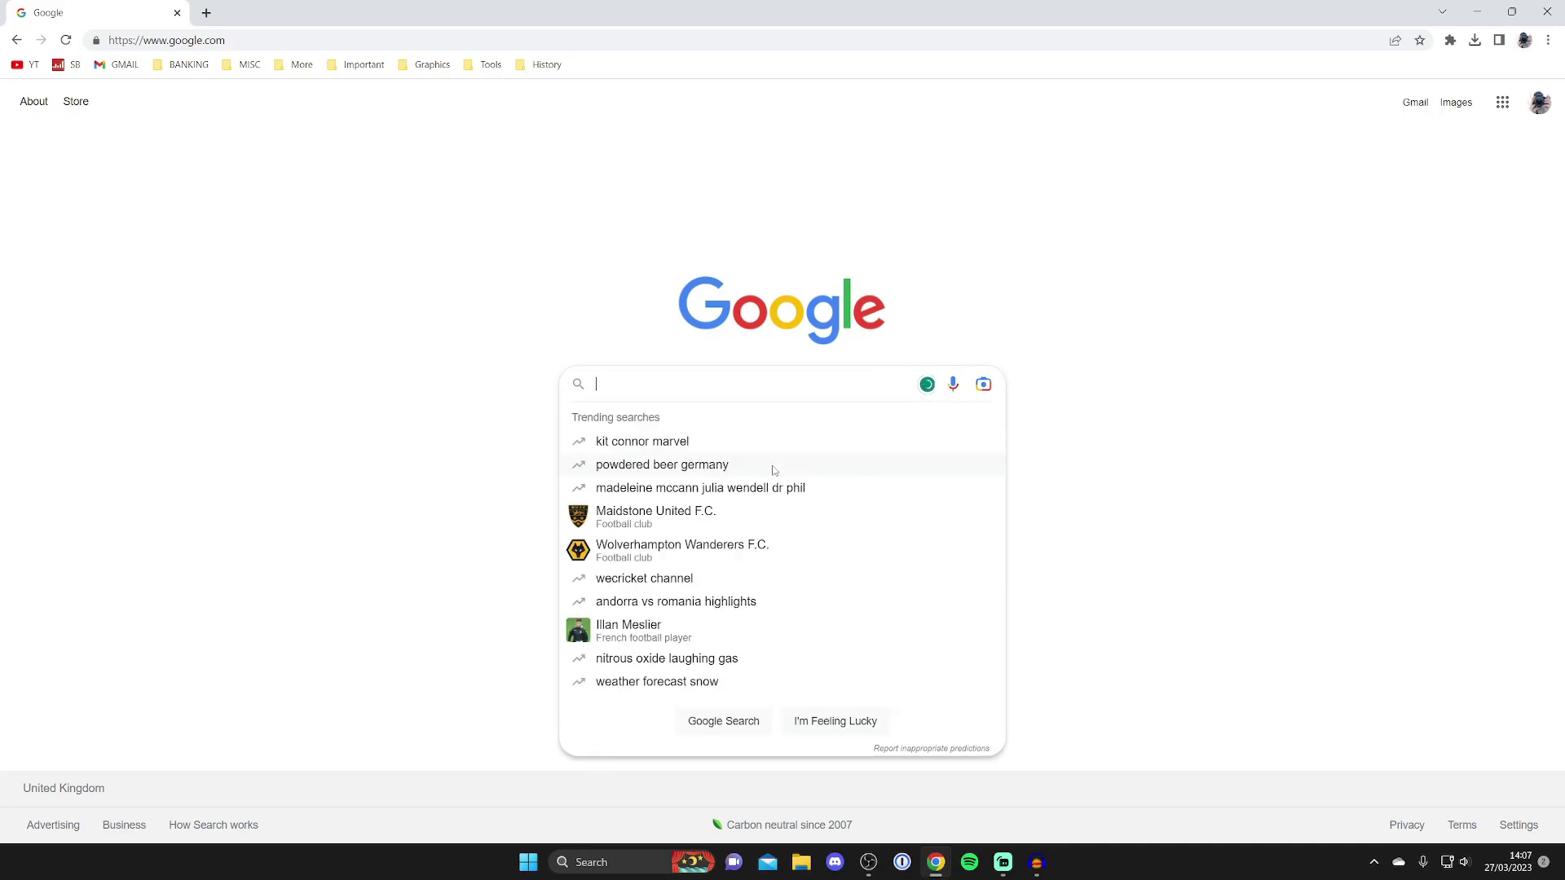
text(stre)
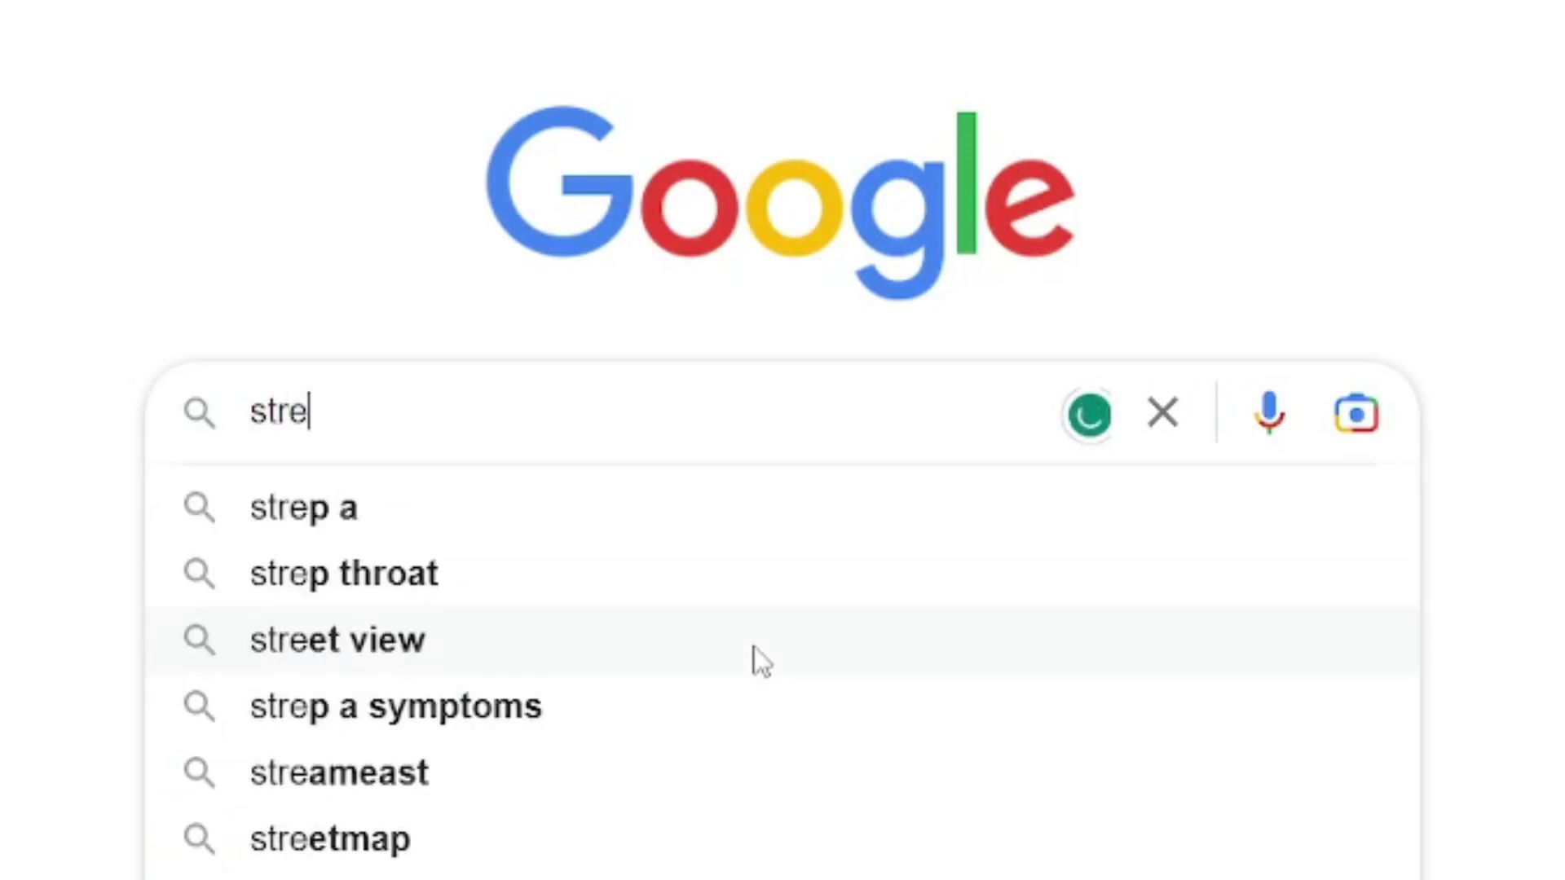
text(amlabs)
key(Return)
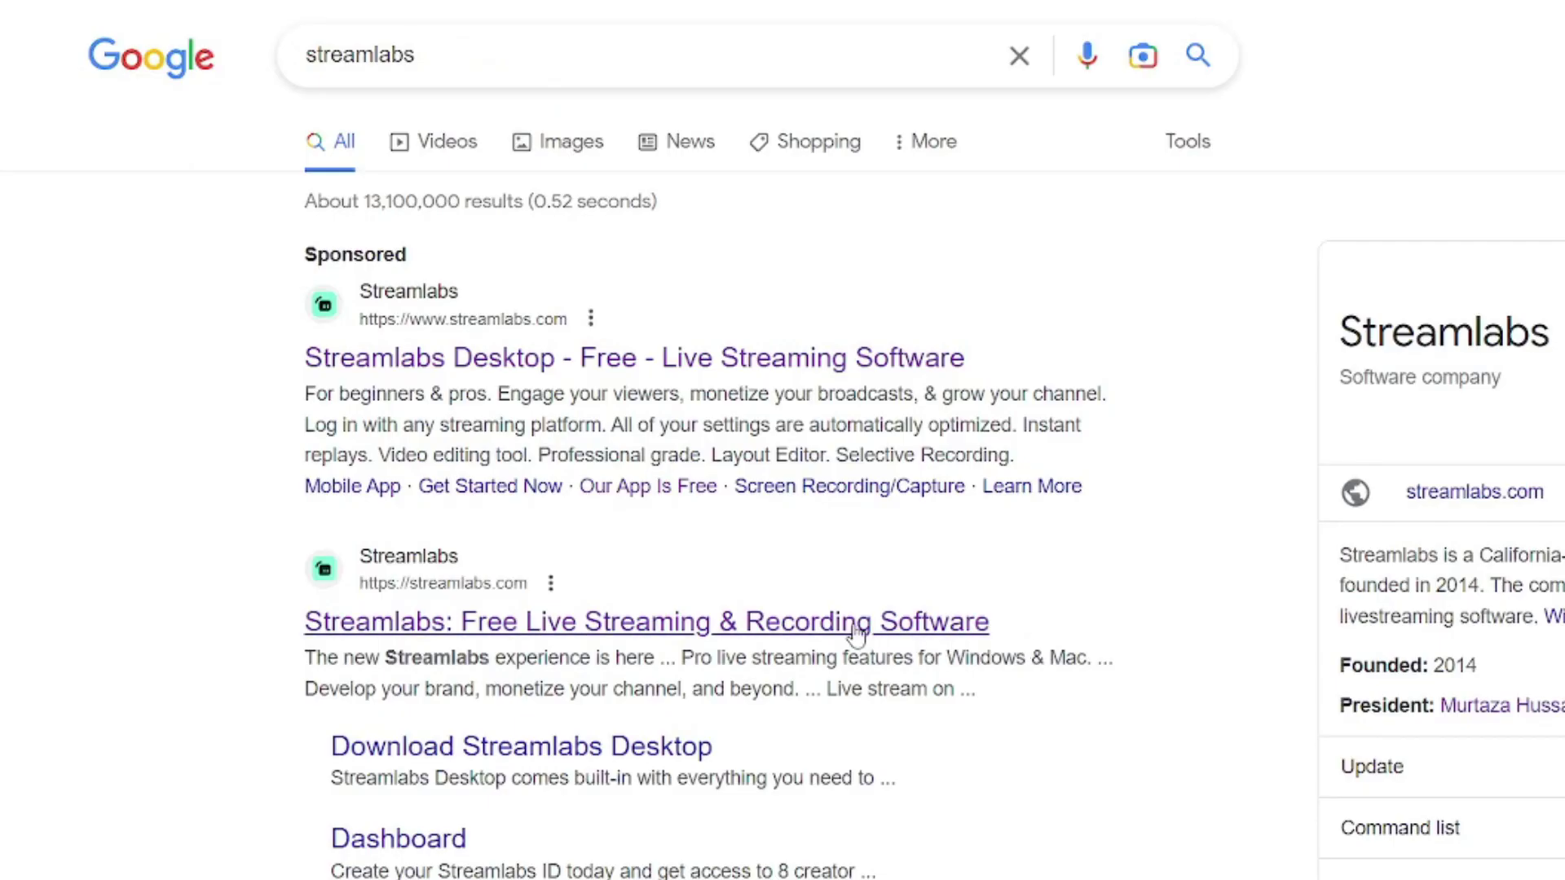
click(856, 632)
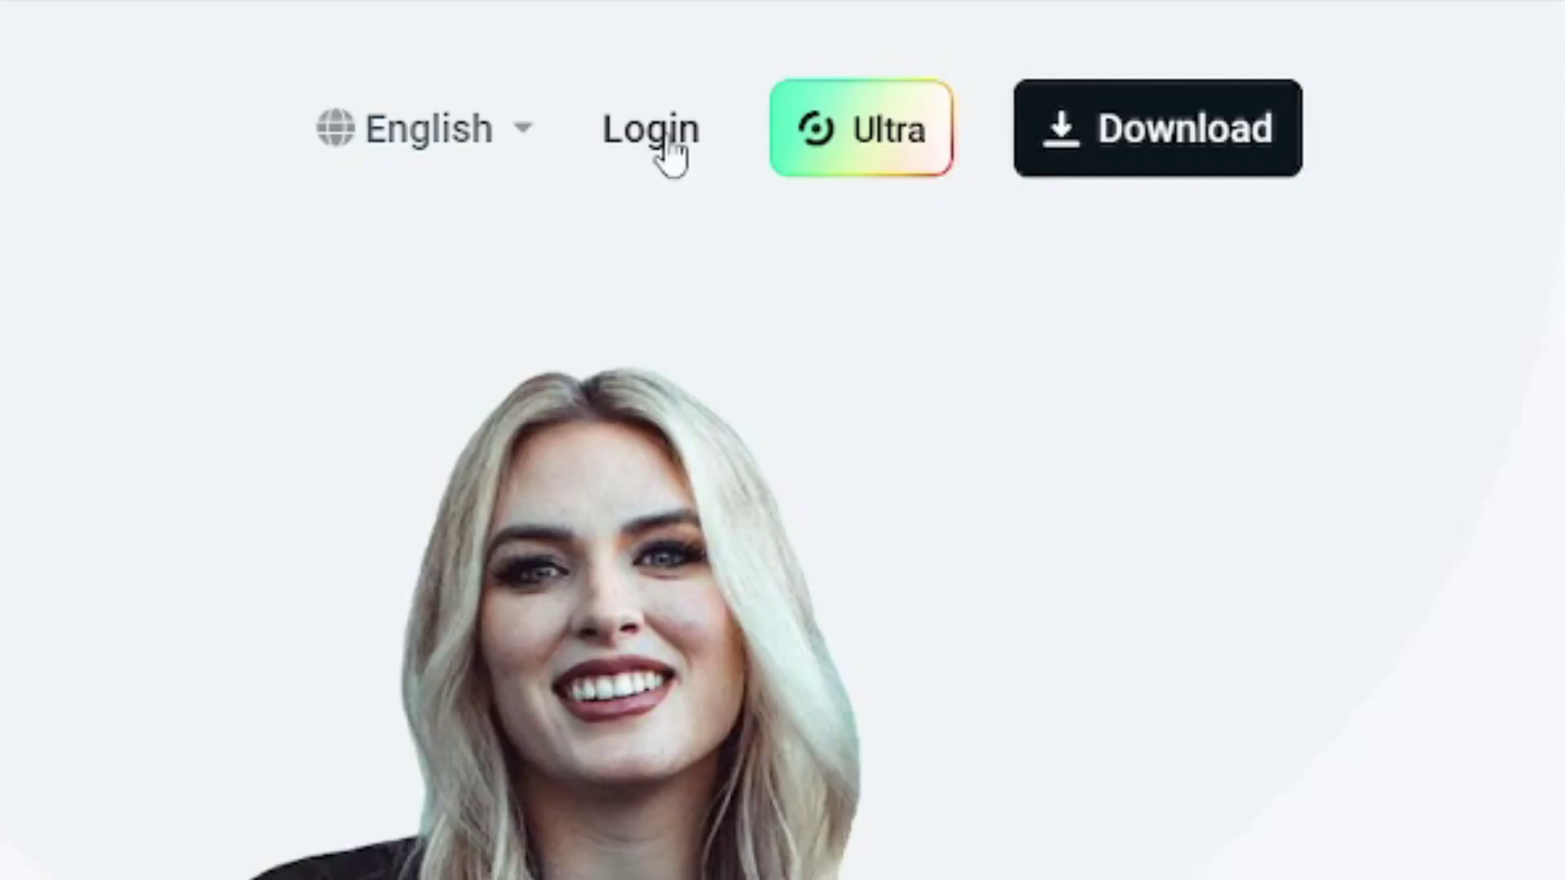
Go from the Streamlabs login page to Sign Up and create a new Streamlabs ID
click(1011, 188)
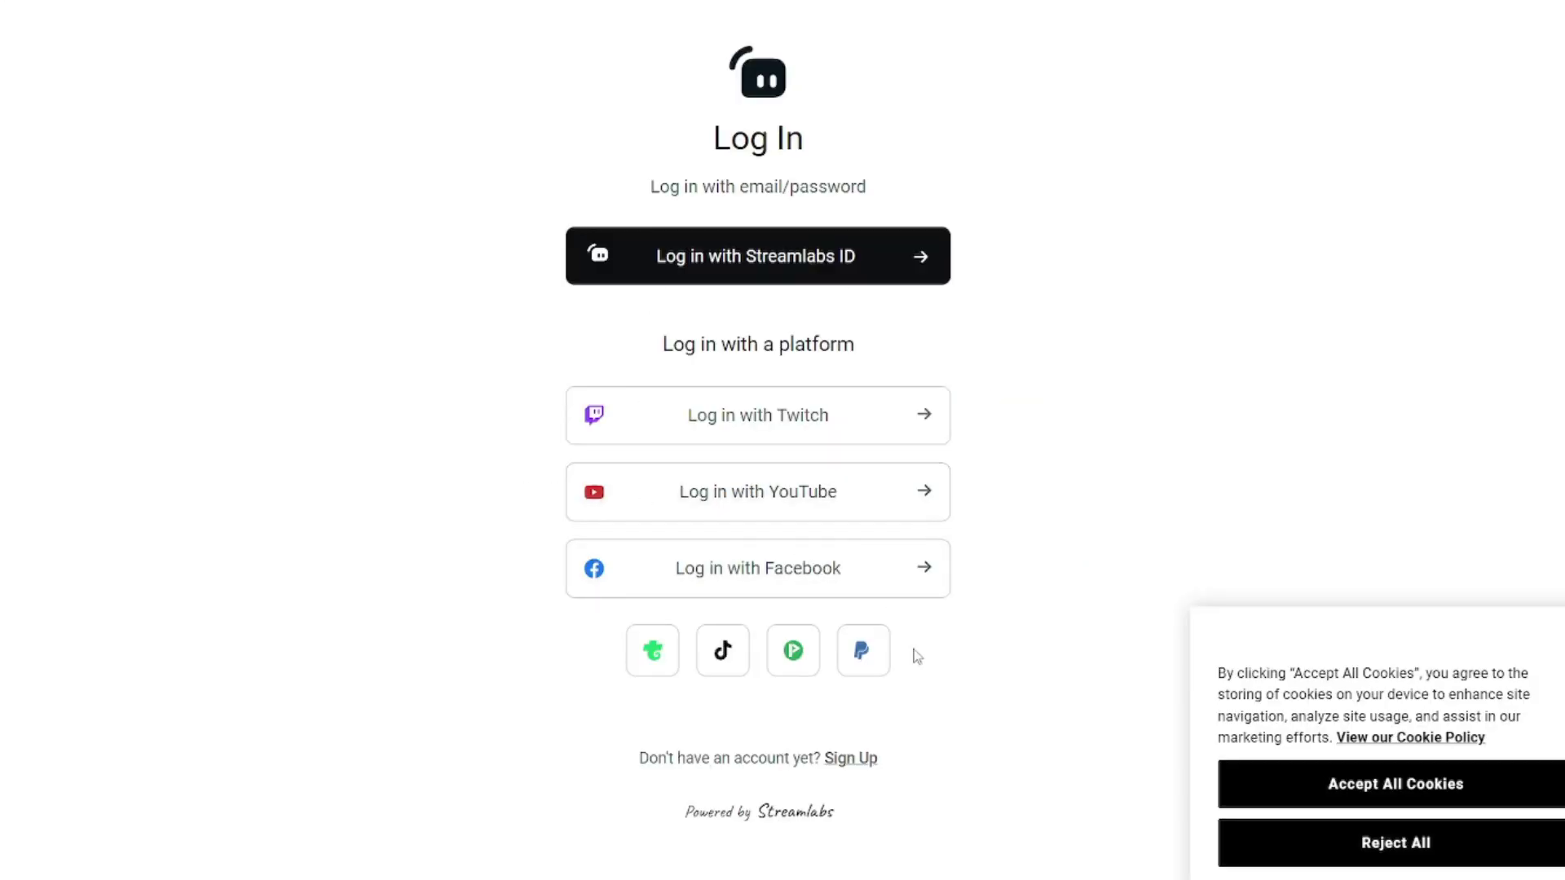
click(848, 760)
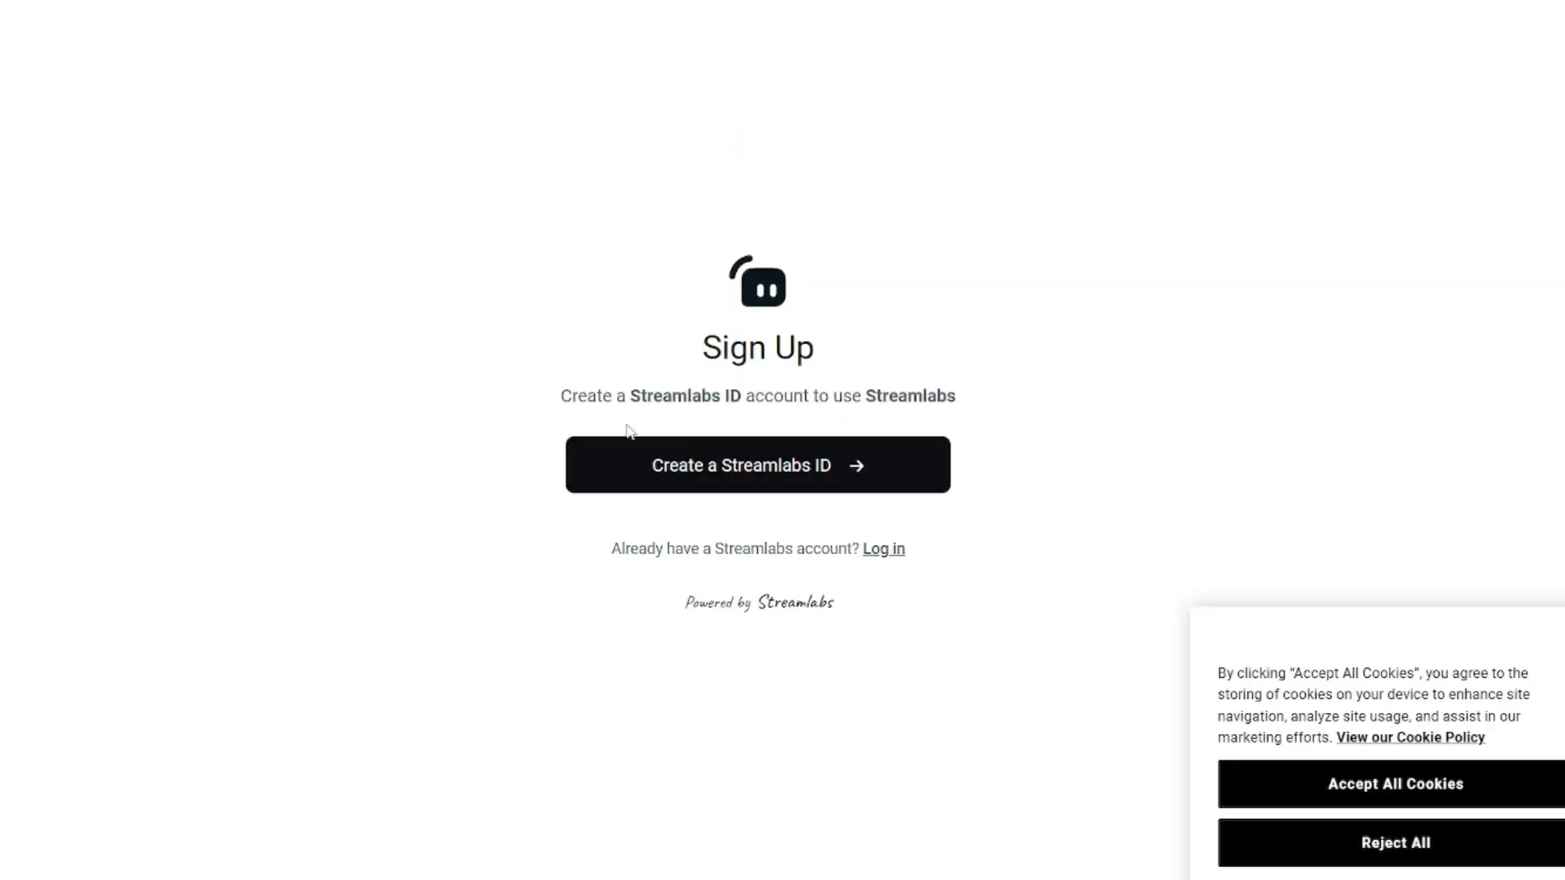
click(837, 475)
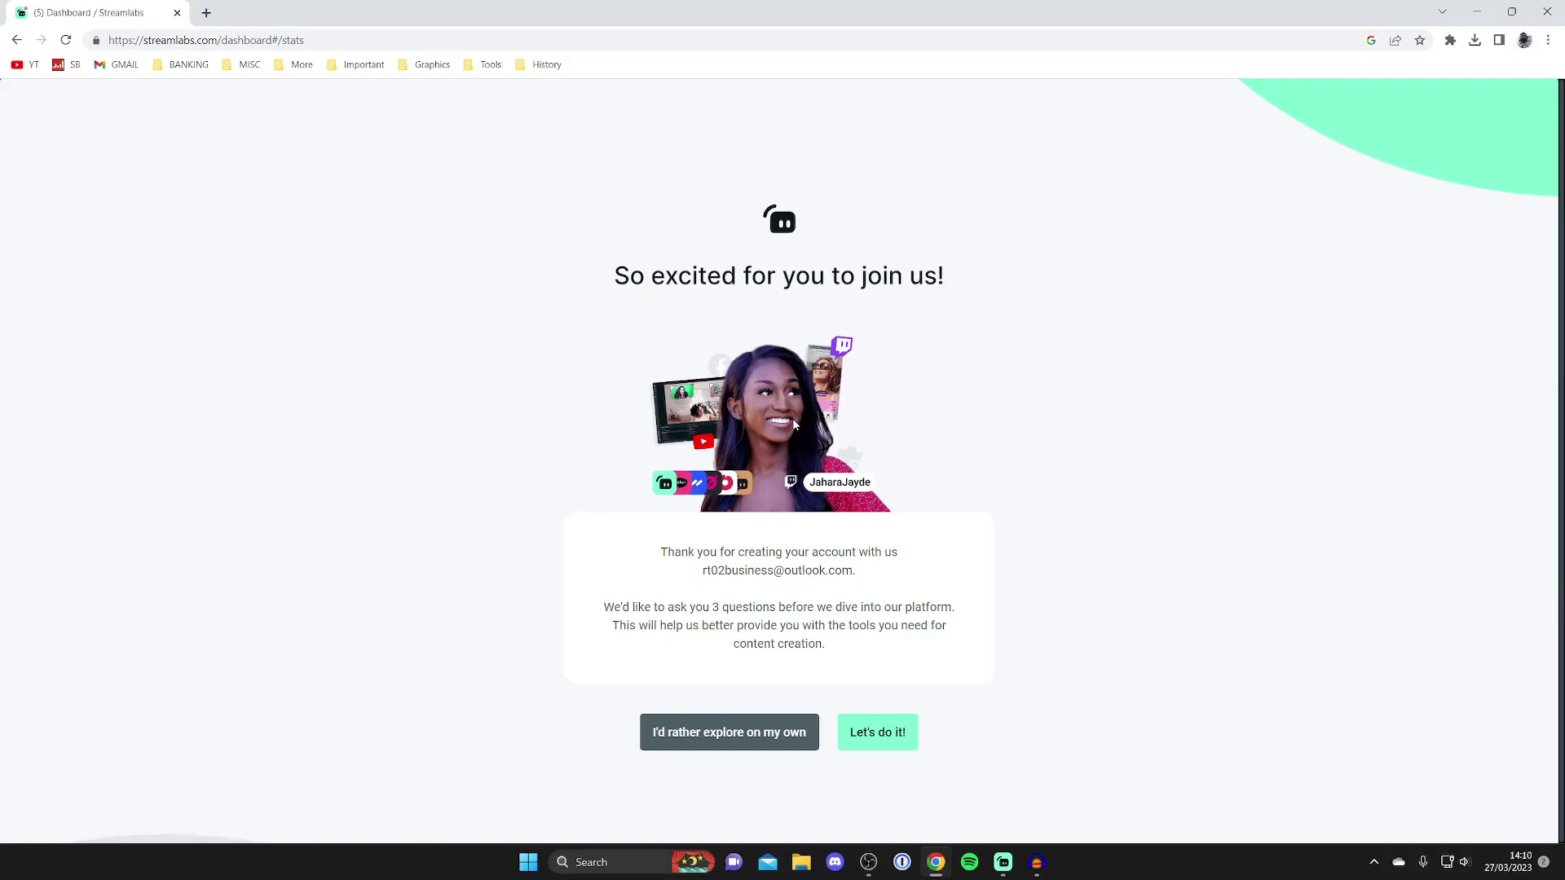
Continue past the welcome page and skip the Streamlabs Desktop download suggestion
click(767, 732)
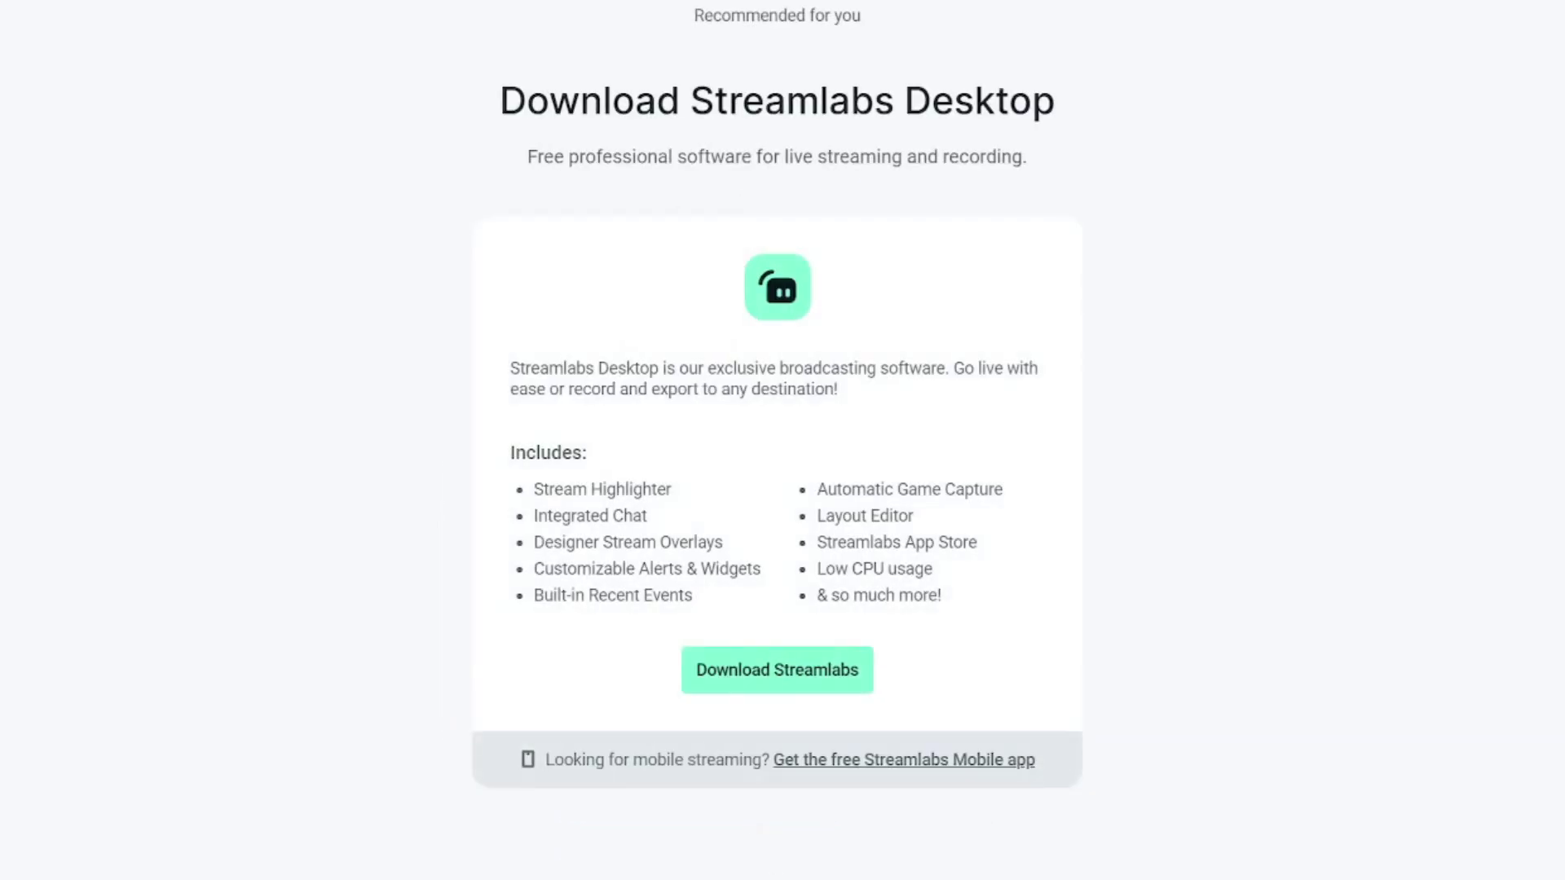
click(758, 853)
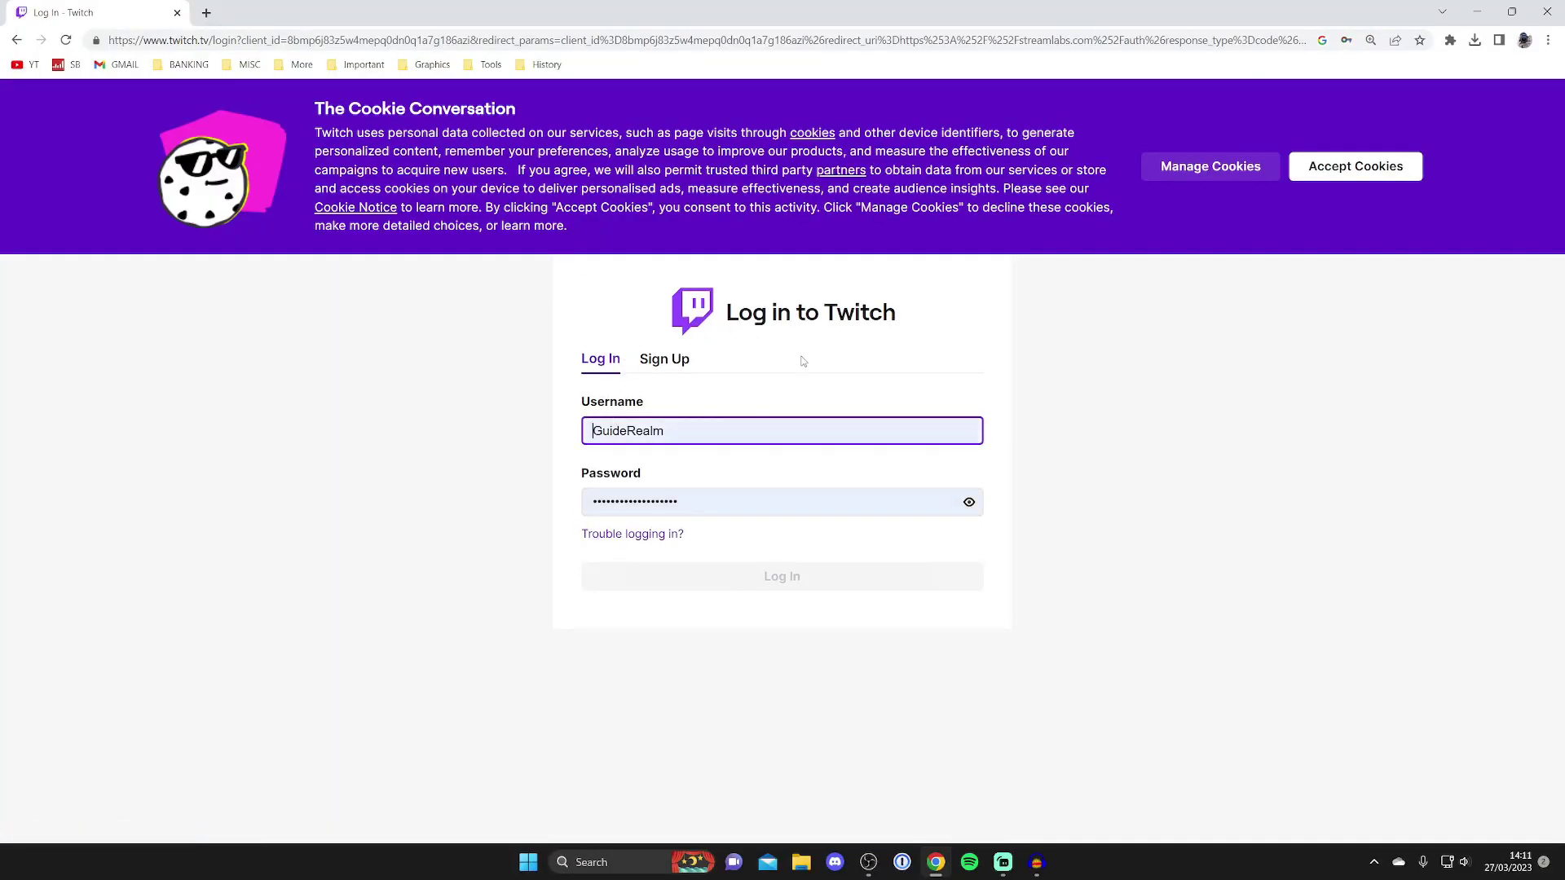
Log in to Twitch and authorize Streamlabs to use the Twitch account
click(842, 340)
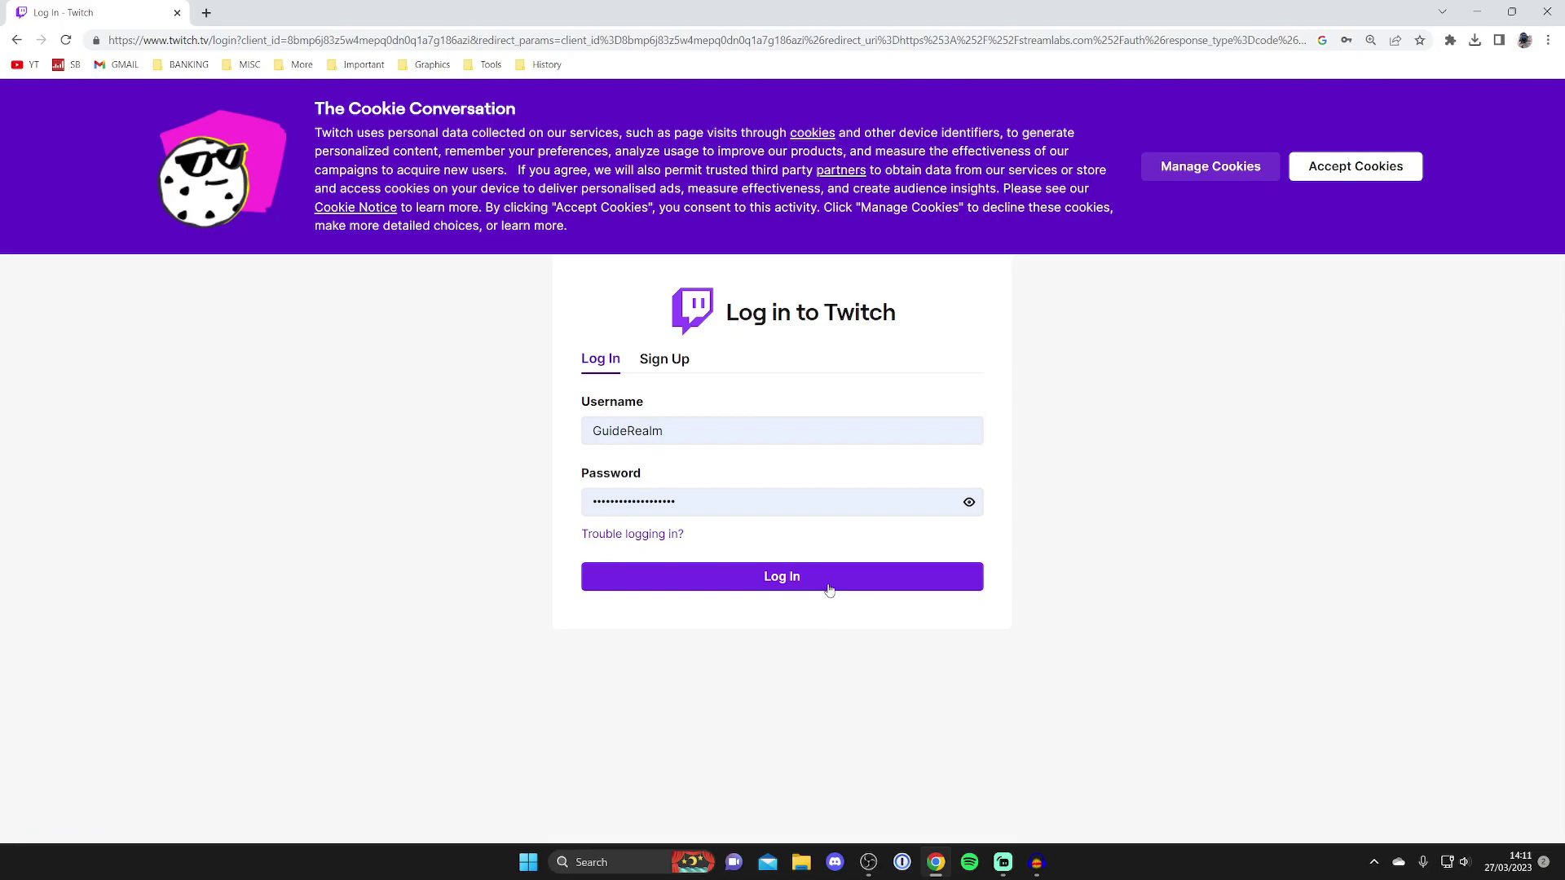
click(829, 589)
scroll(815, 456, down, 3)
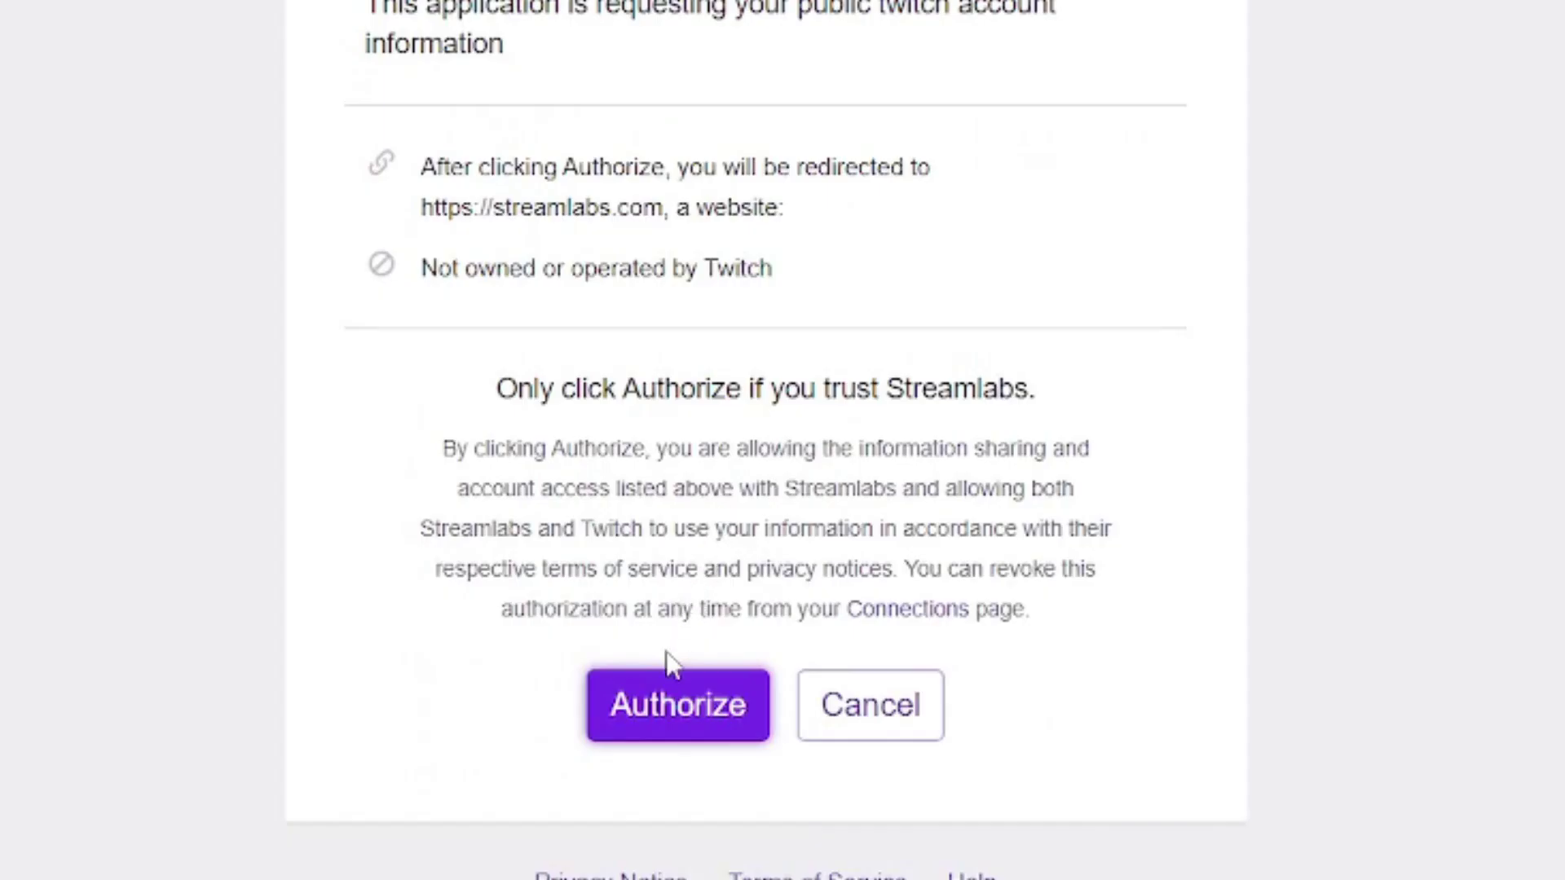
click(664, 715)
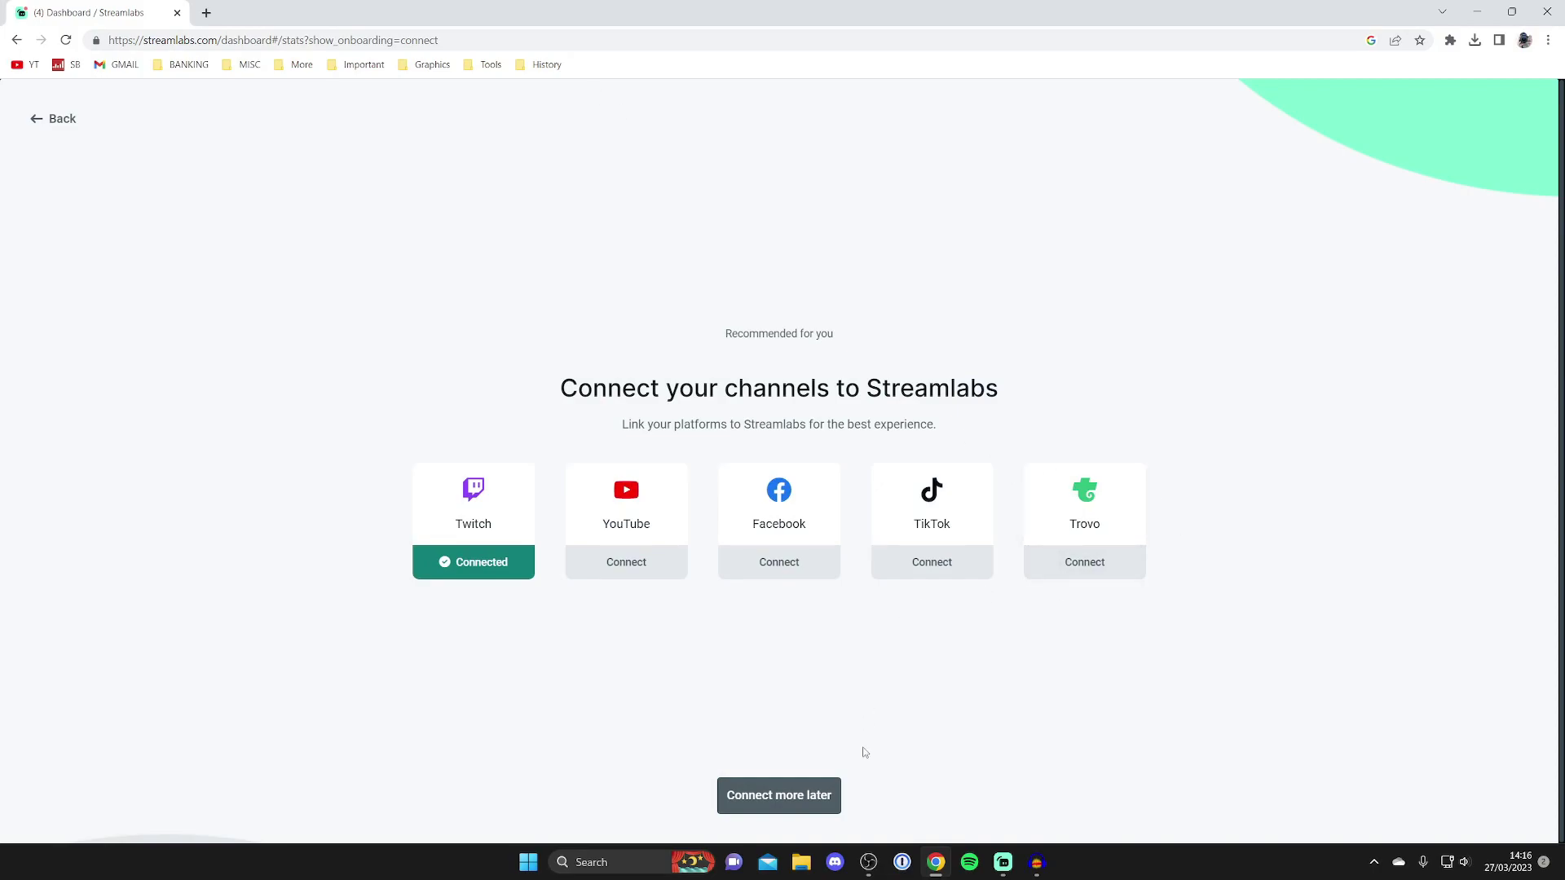
Leave other channels for later, skip PayPal tipping setup, and go to the Alert Box settings
click(809, 796)
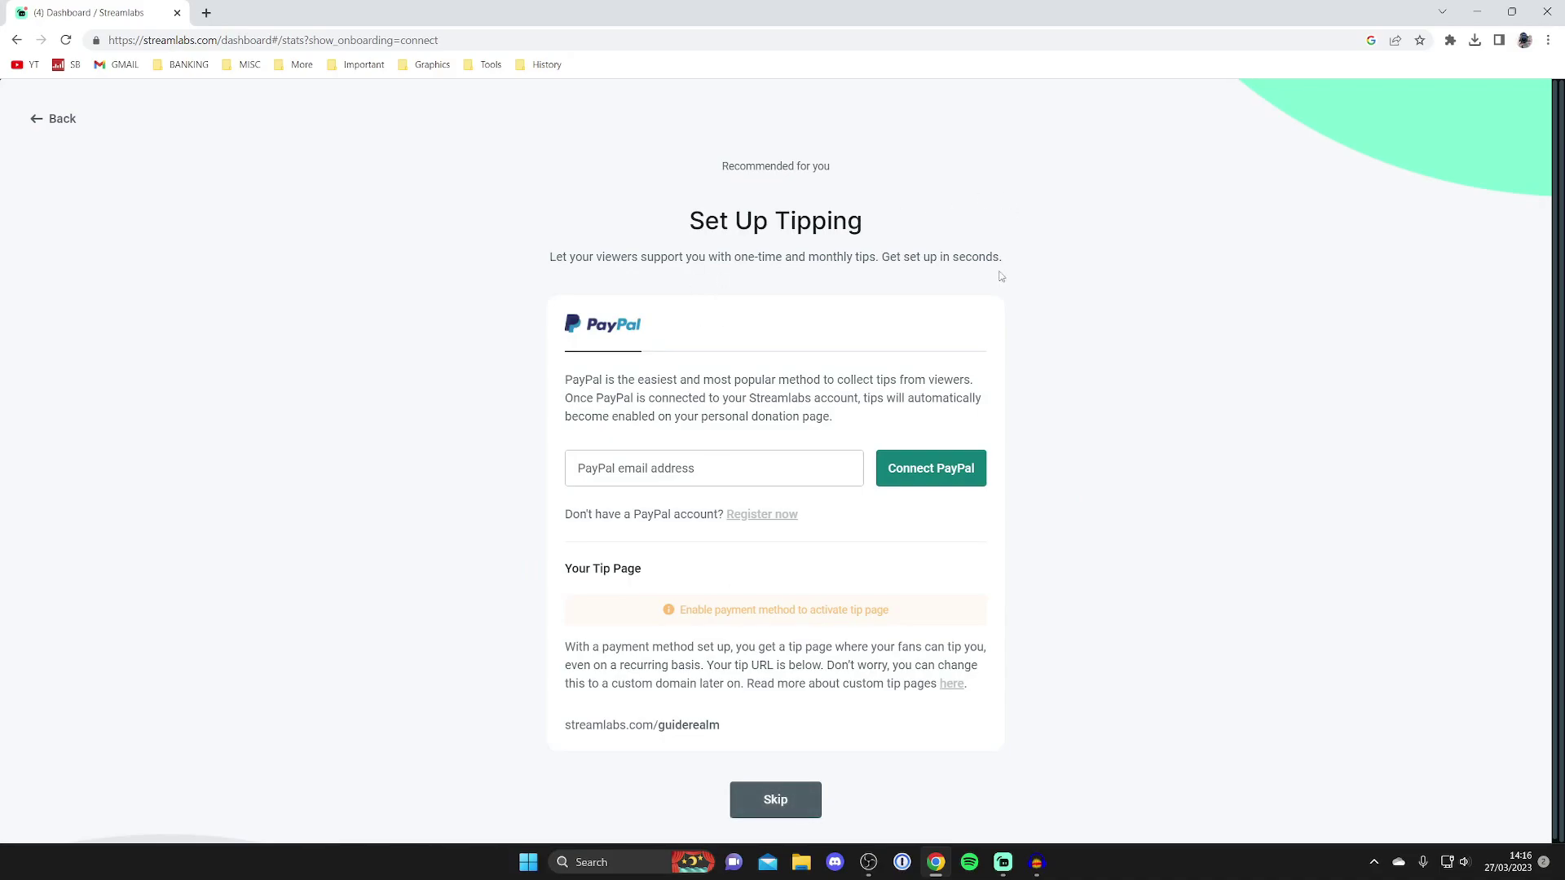
click(781, 800)
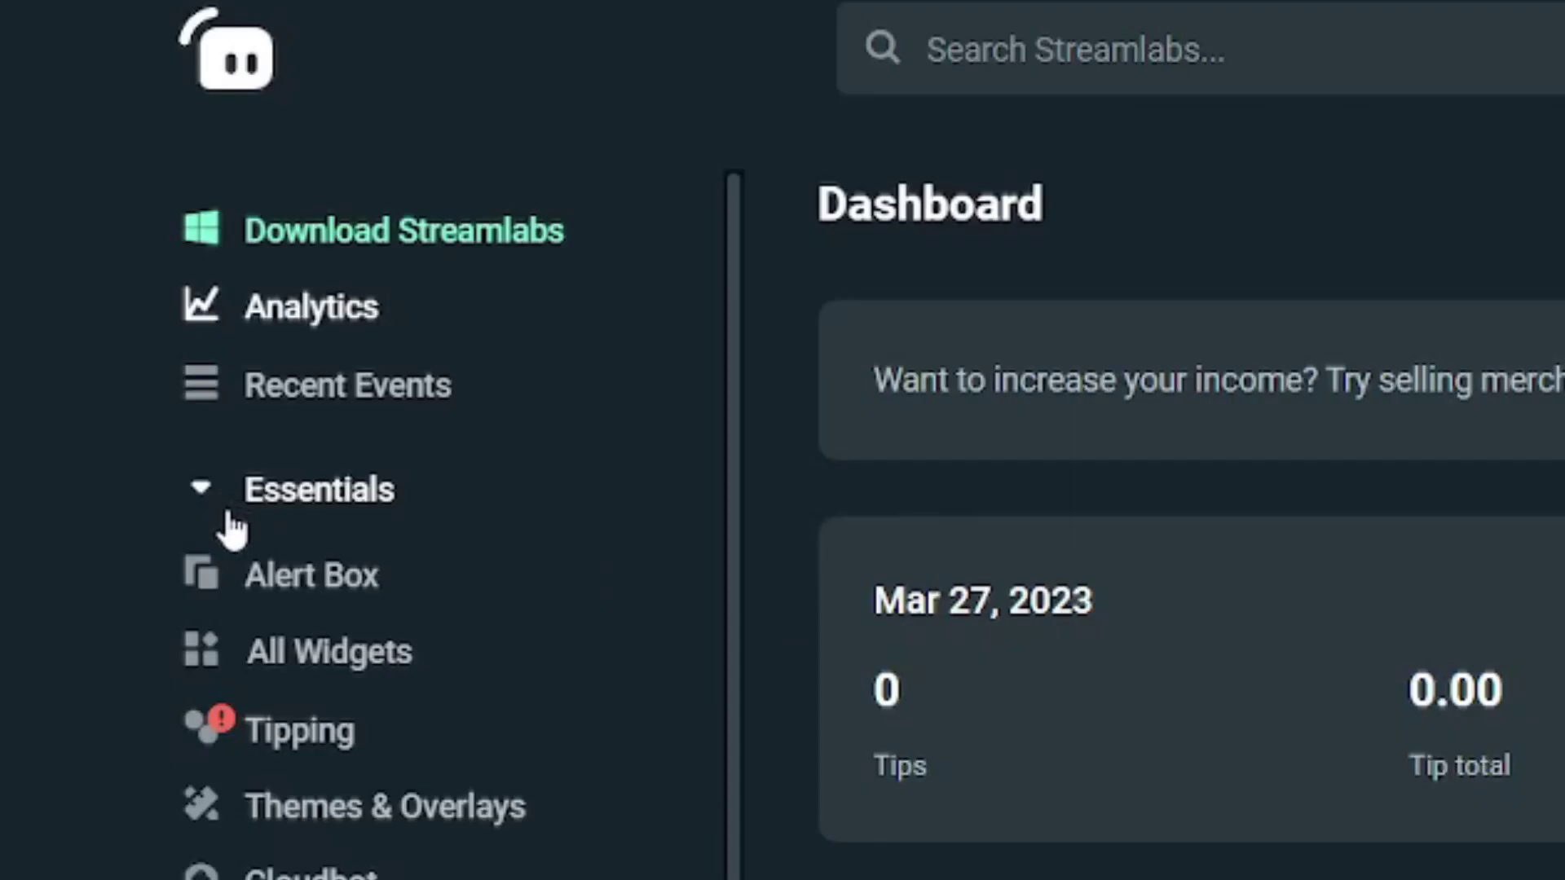
click(287, 567)
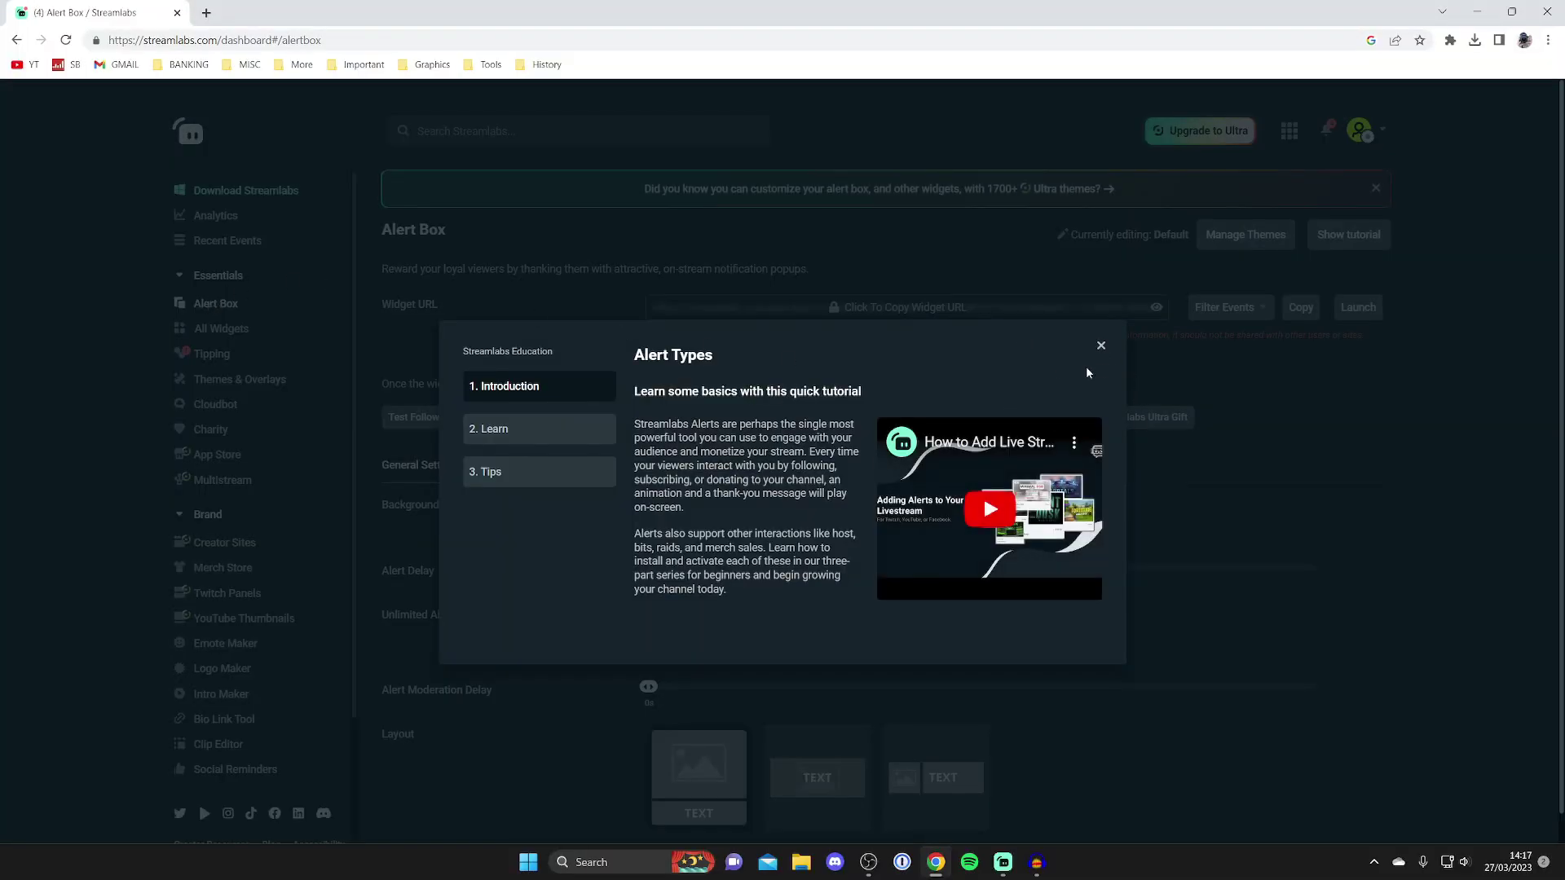
Dismiss the Alert Types tutorial and review the Alert Box General Settings
click(1101, 346)
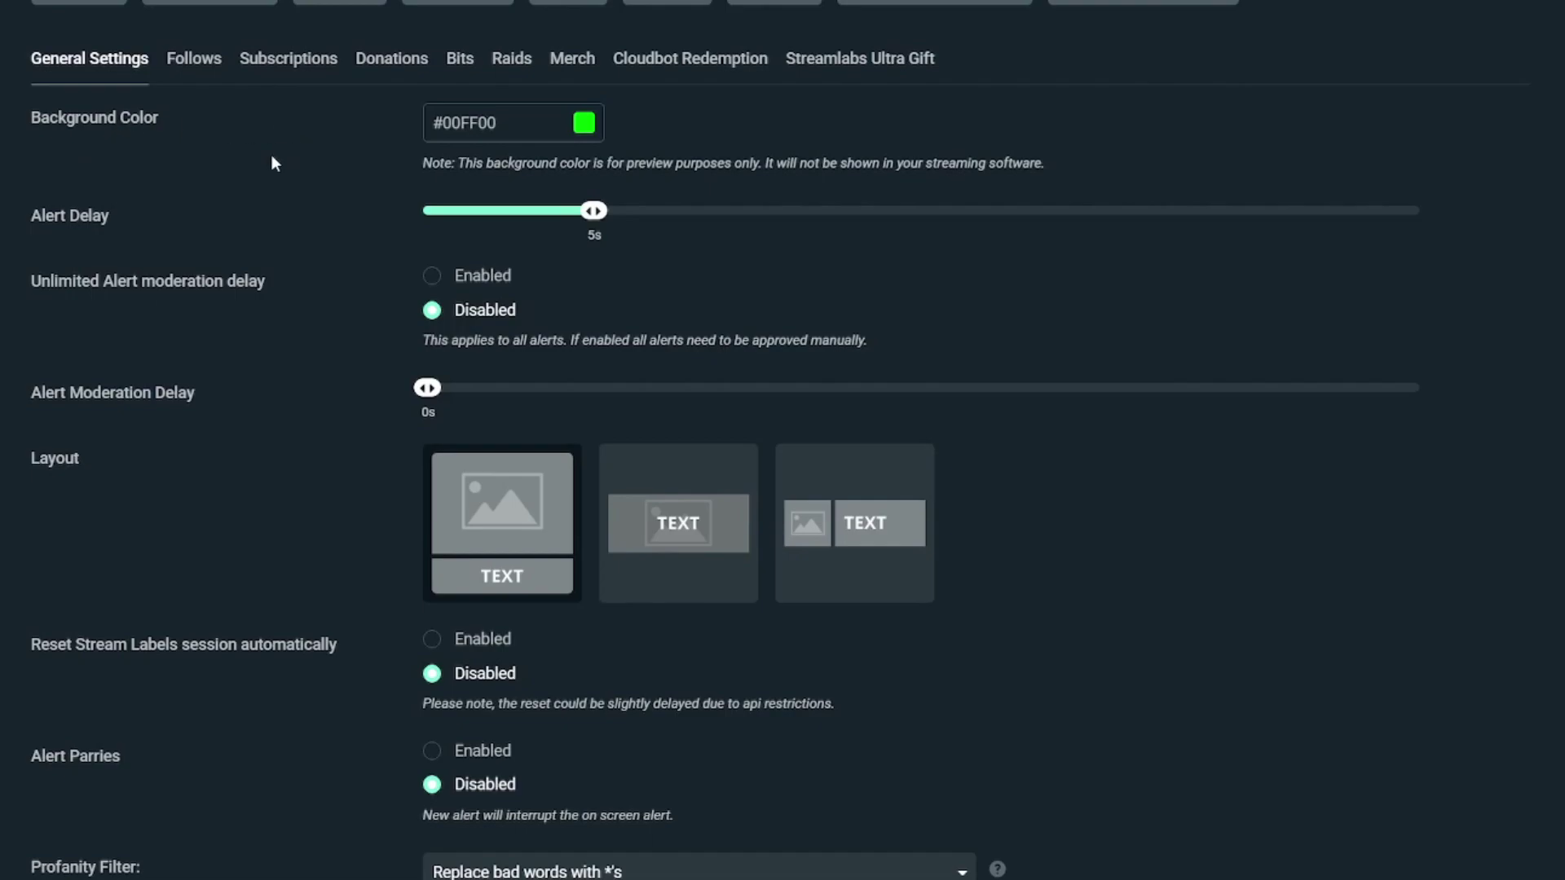
scroll(105, 210, down, 2)
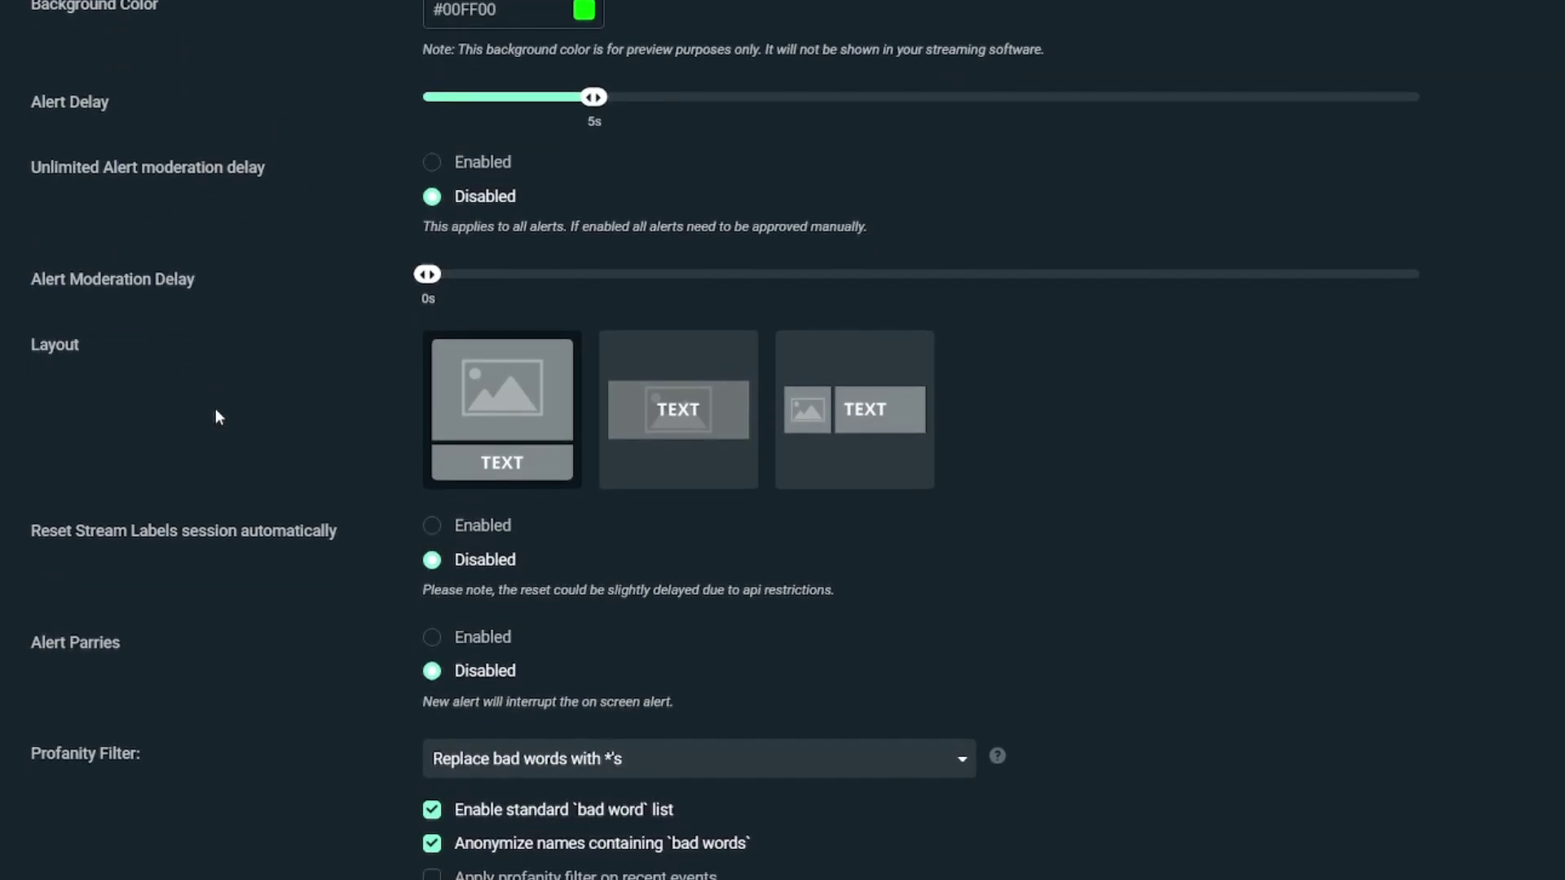
scroll(531, 432, down, 2)
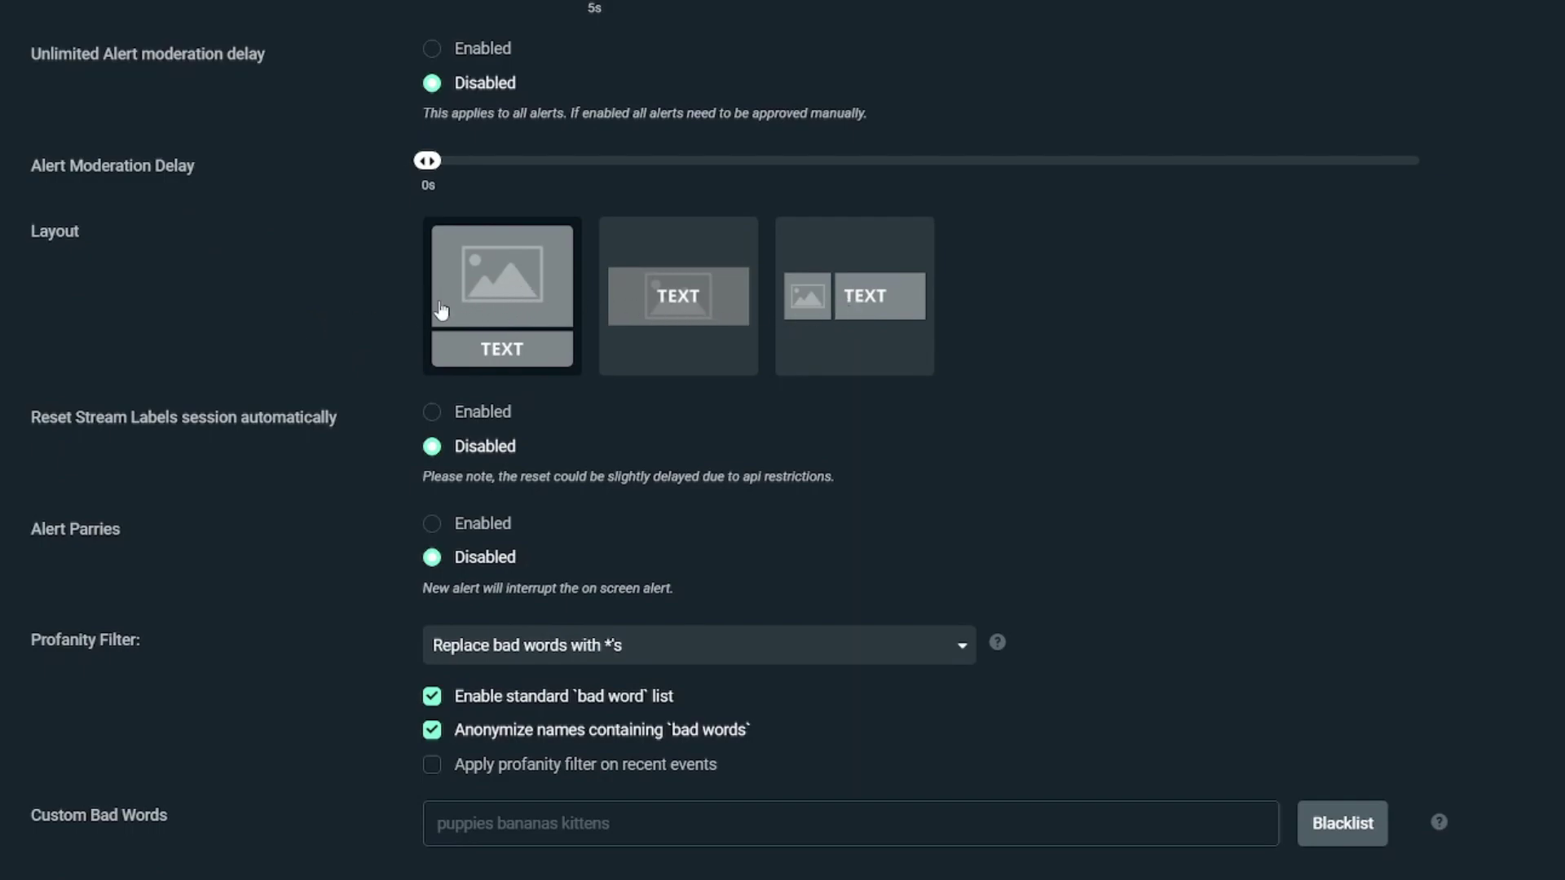
scroll(469, 293, down, 1)
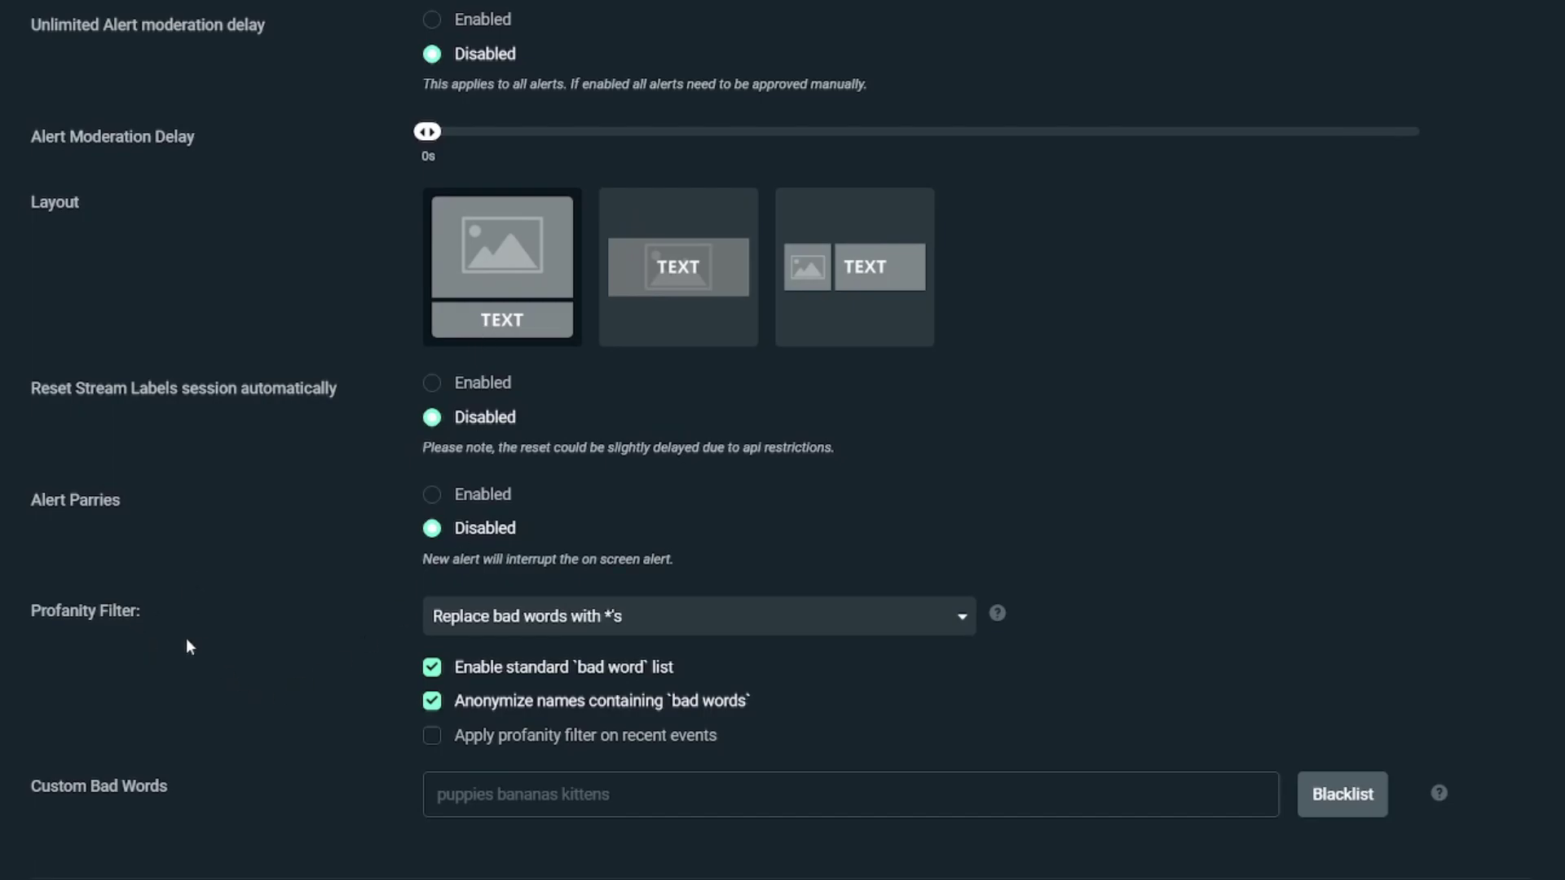
scroll(185, 639, up, 7)
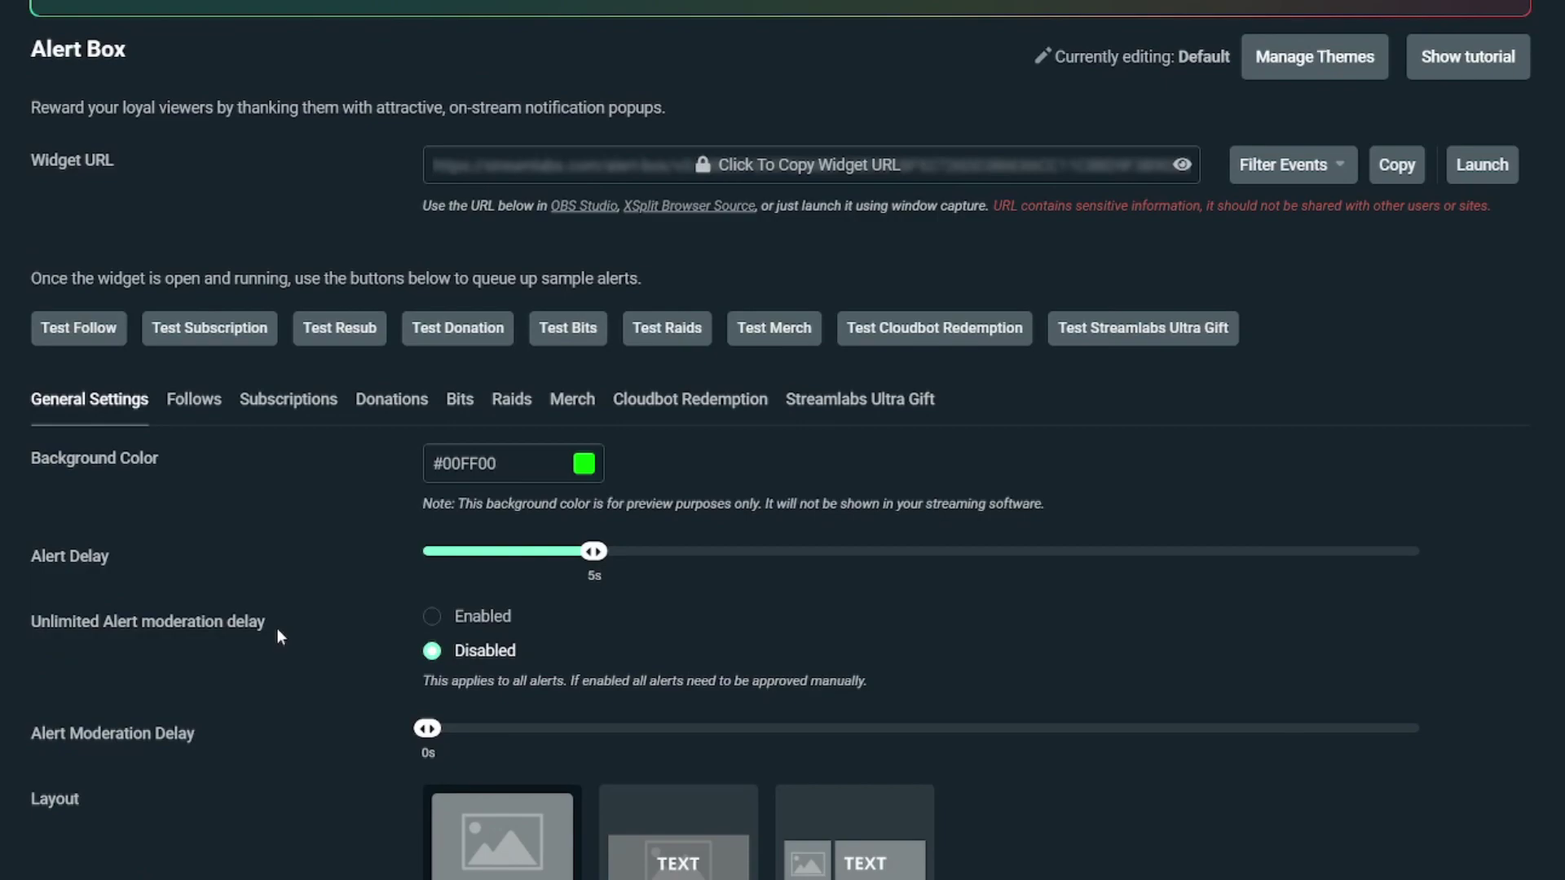
In the Follows settings, find the Image field and bring up the stock image gallery
click(194, 399)
scroll(194, 404, down, 3)
scroll(194, 403, up, 2)
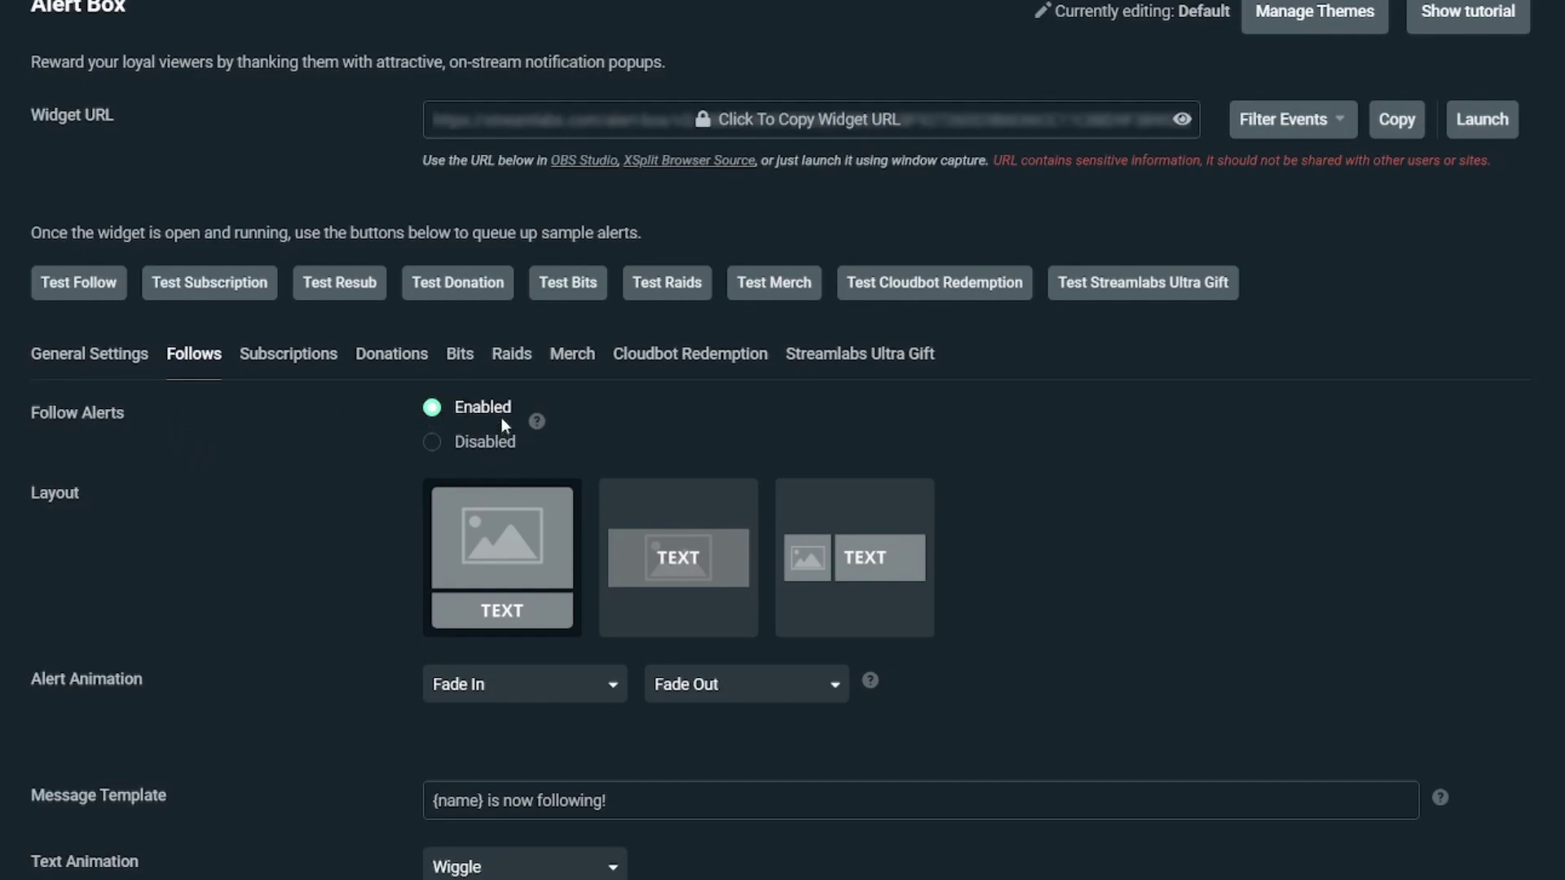
scroll(310, 424, down, 3)
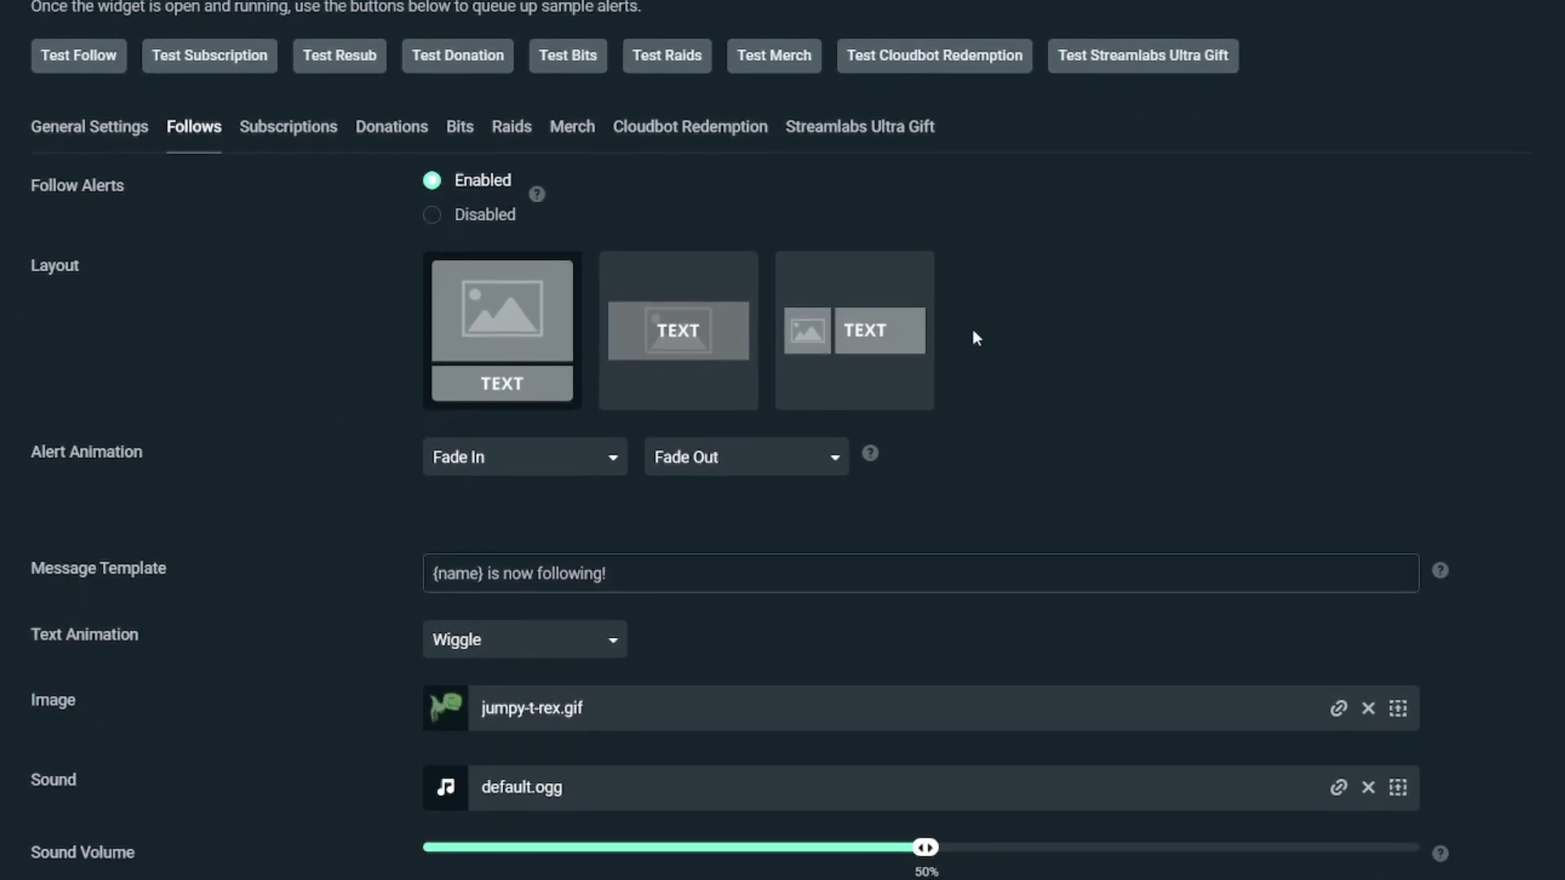
scroll(194, 445, down, 3)
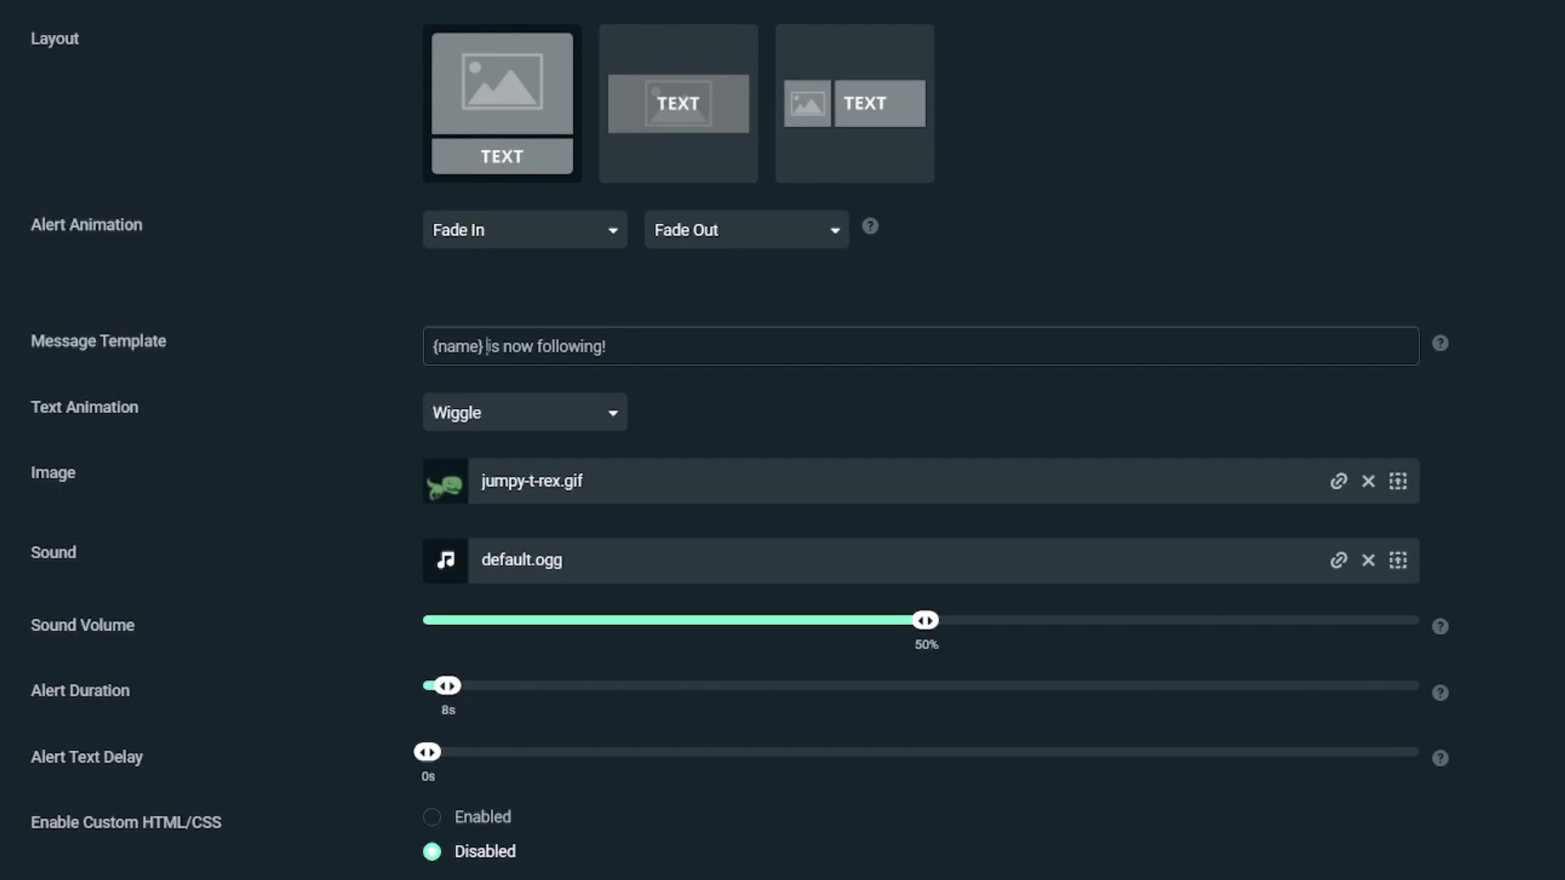
scroll(481, 326, down, 3)
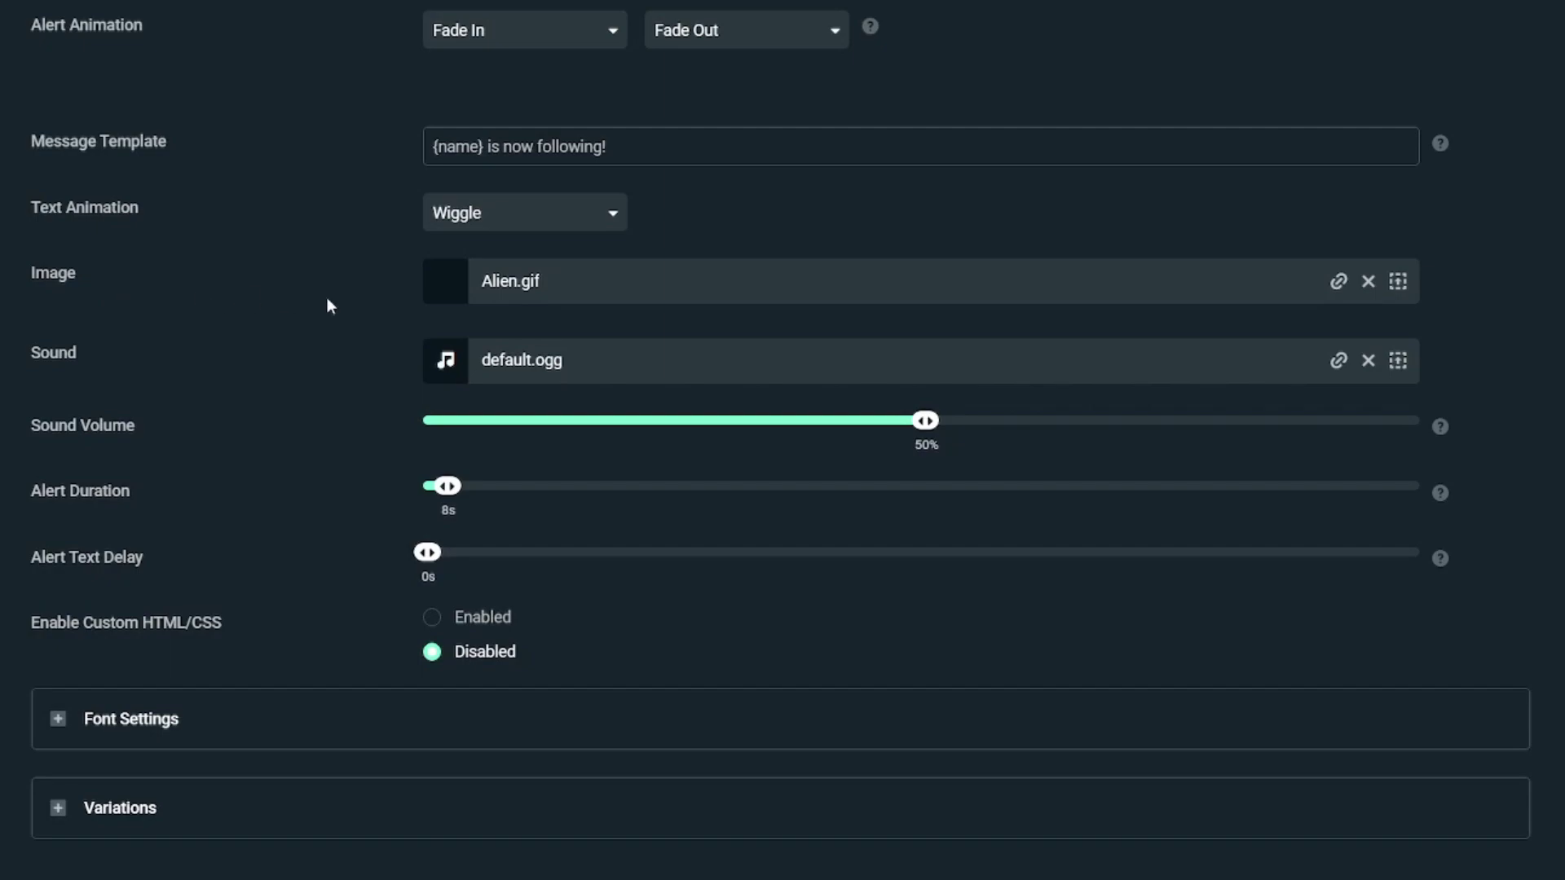
click(1398, 283)
Set the follow alert image to Bird.gif from the gallery, then request the widget URL copy
scroll(486, 331, down, 2)
scroll(484, 334, down, 18)
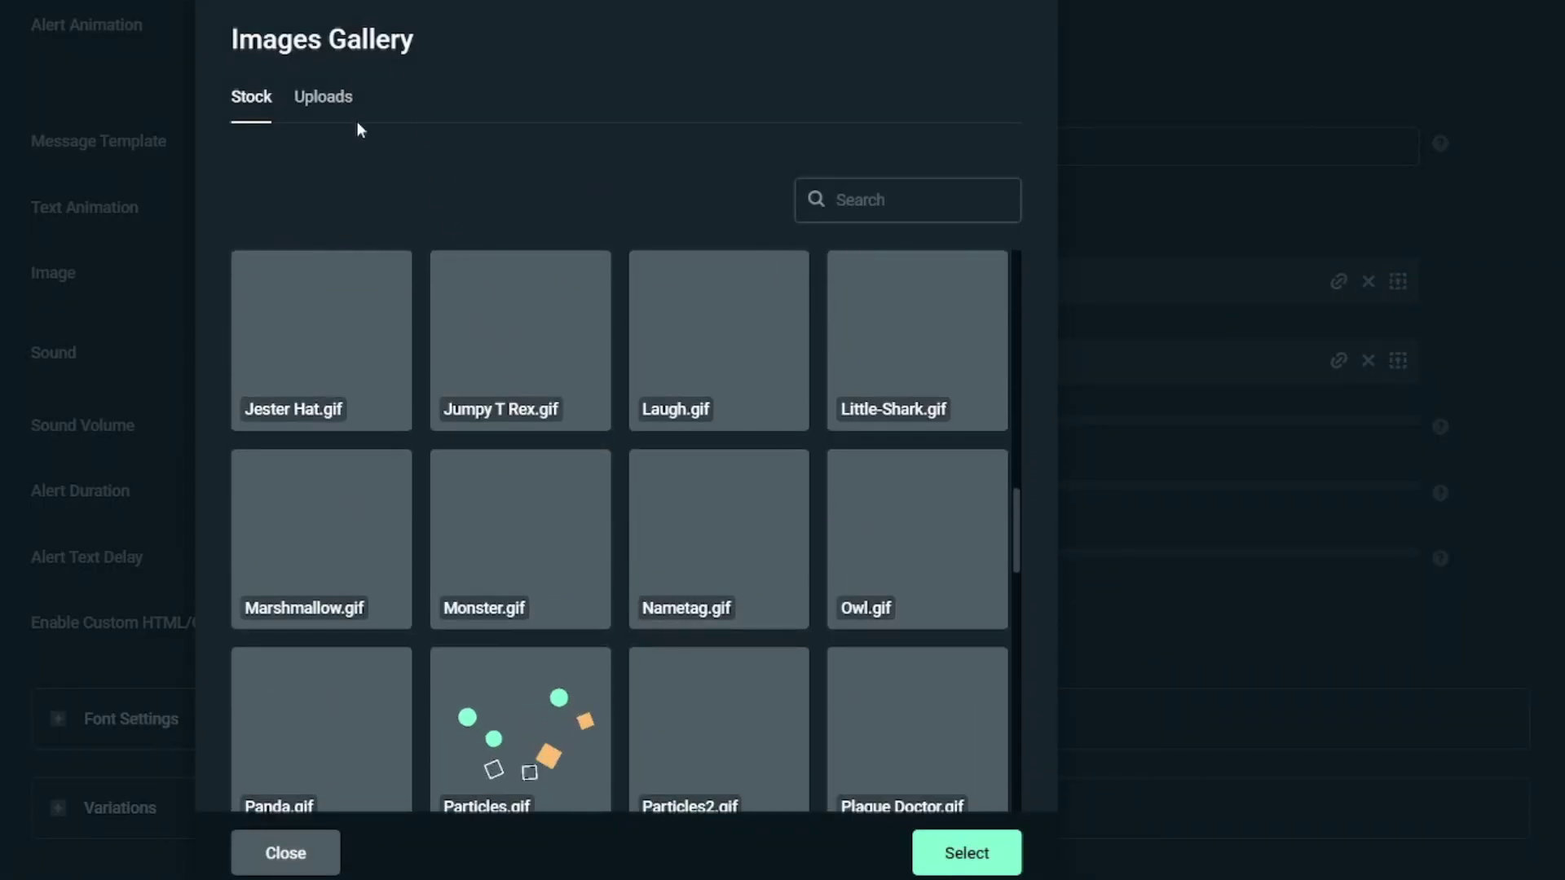
scroll(566, 380, up, 12)
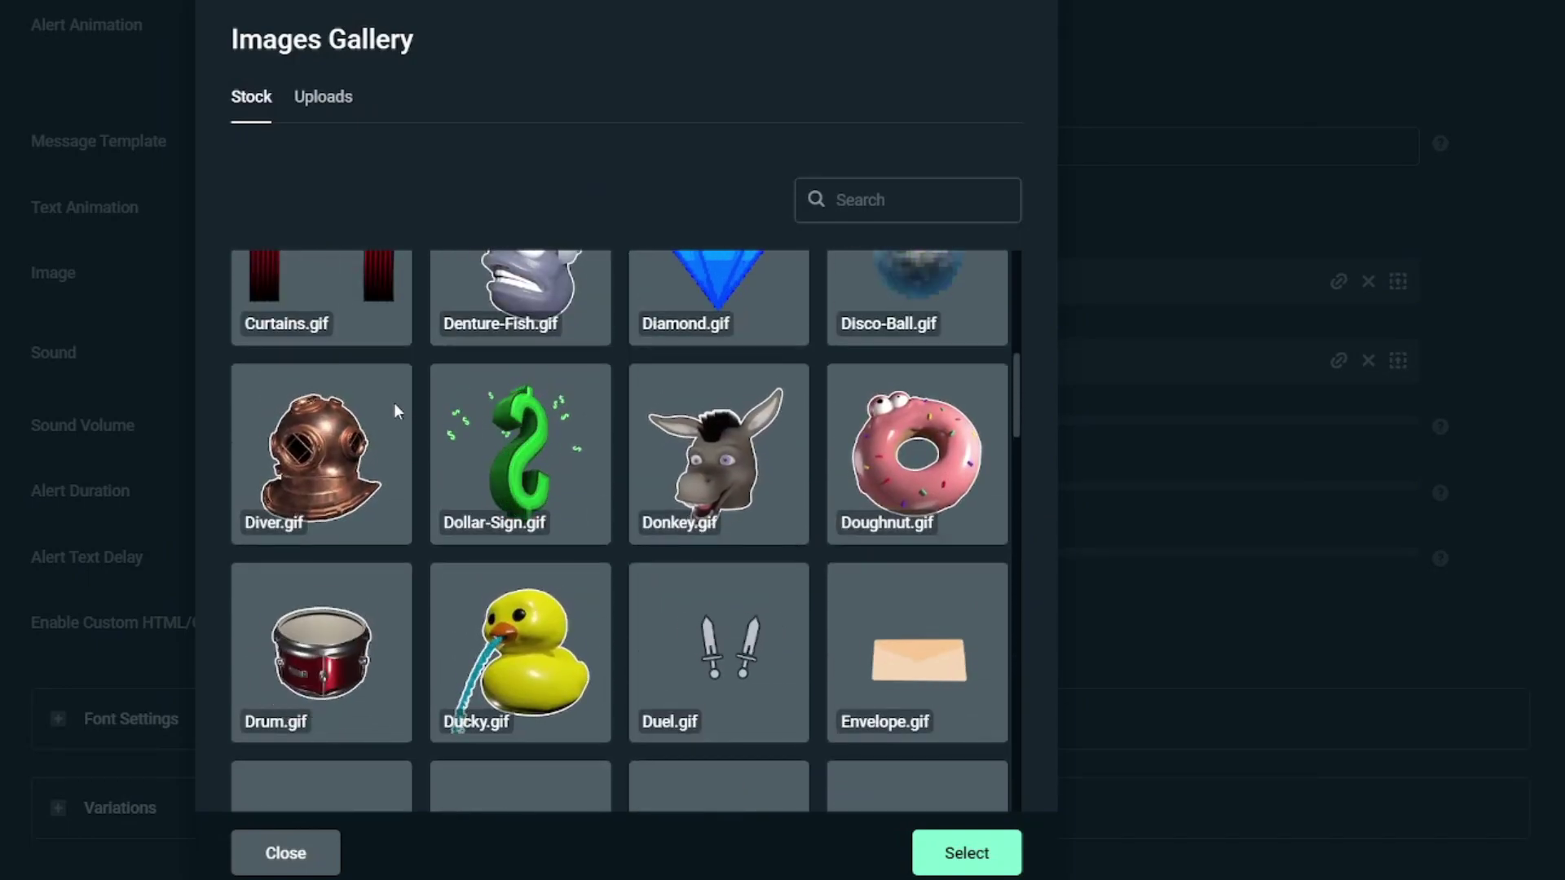
scroll(391, 408, up, 5)
click(406, 357)
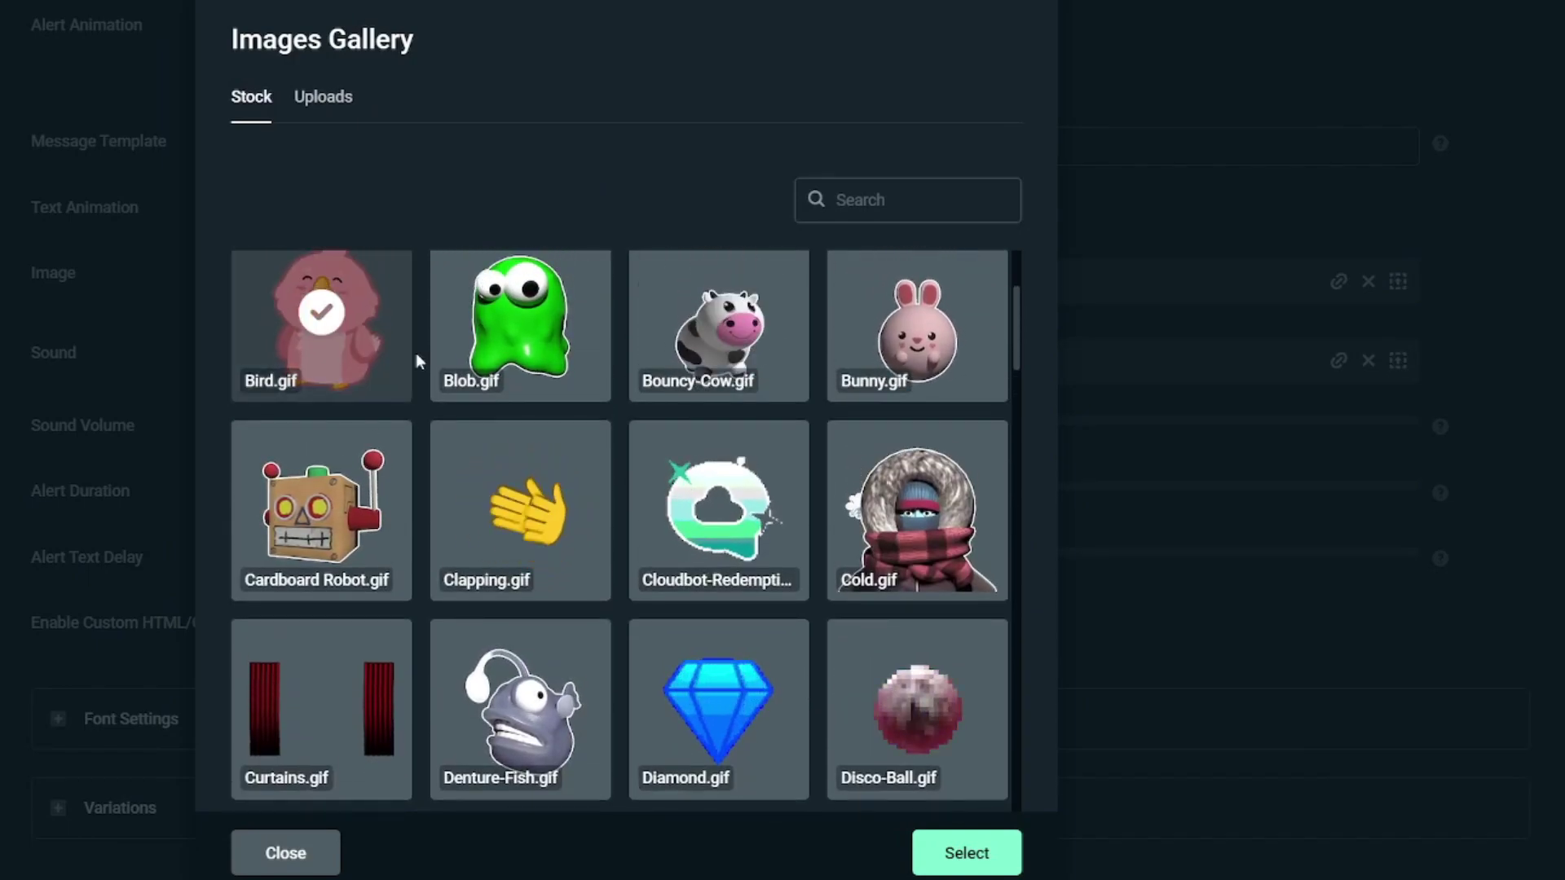
click(967, 848)
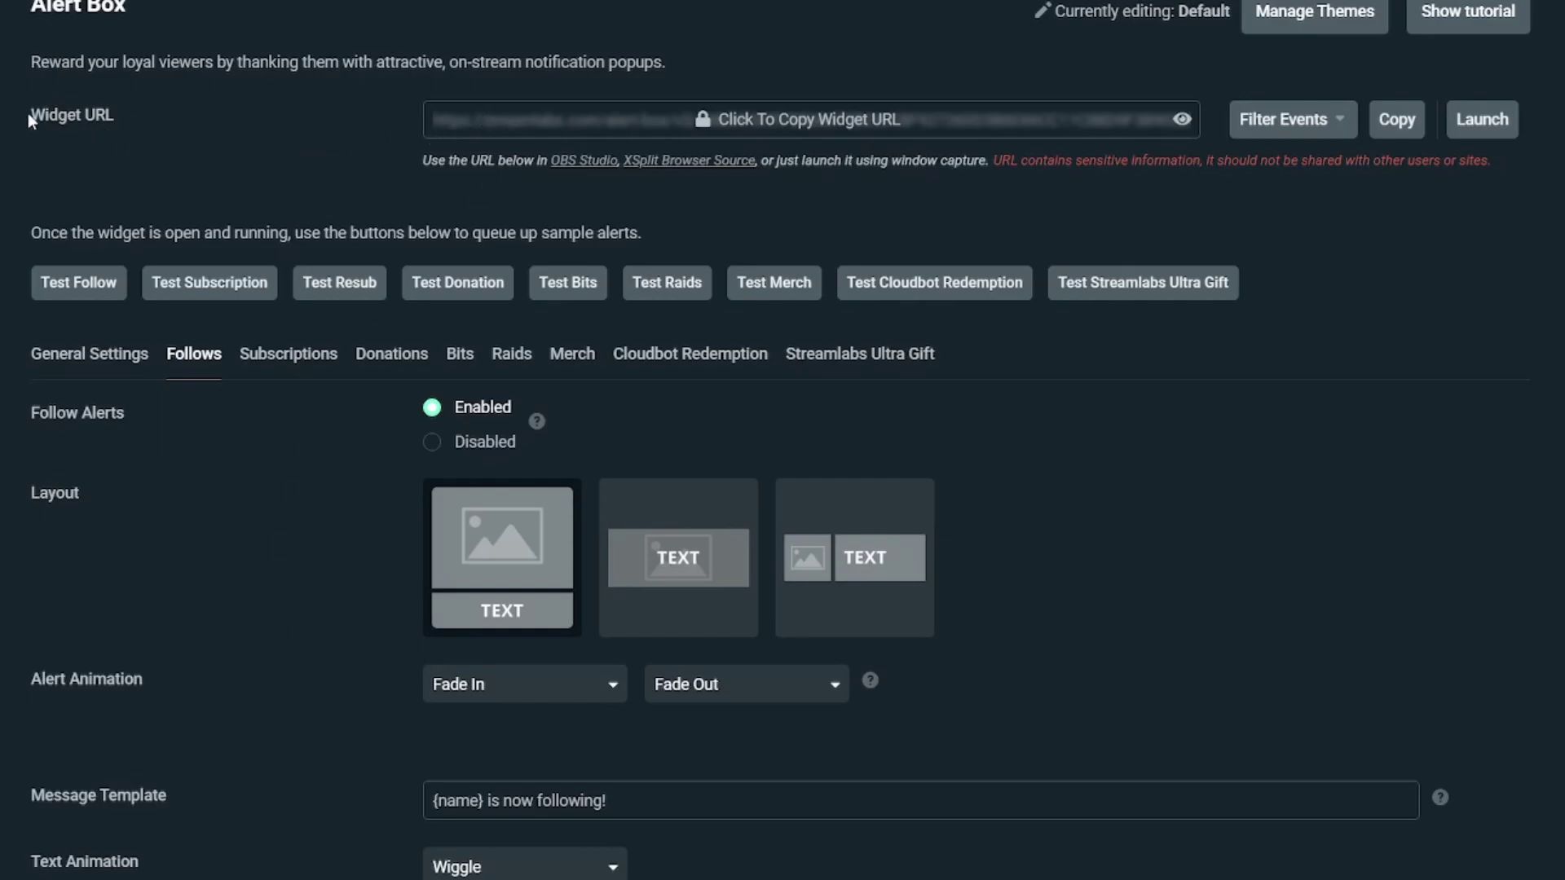
click(1399, 120)
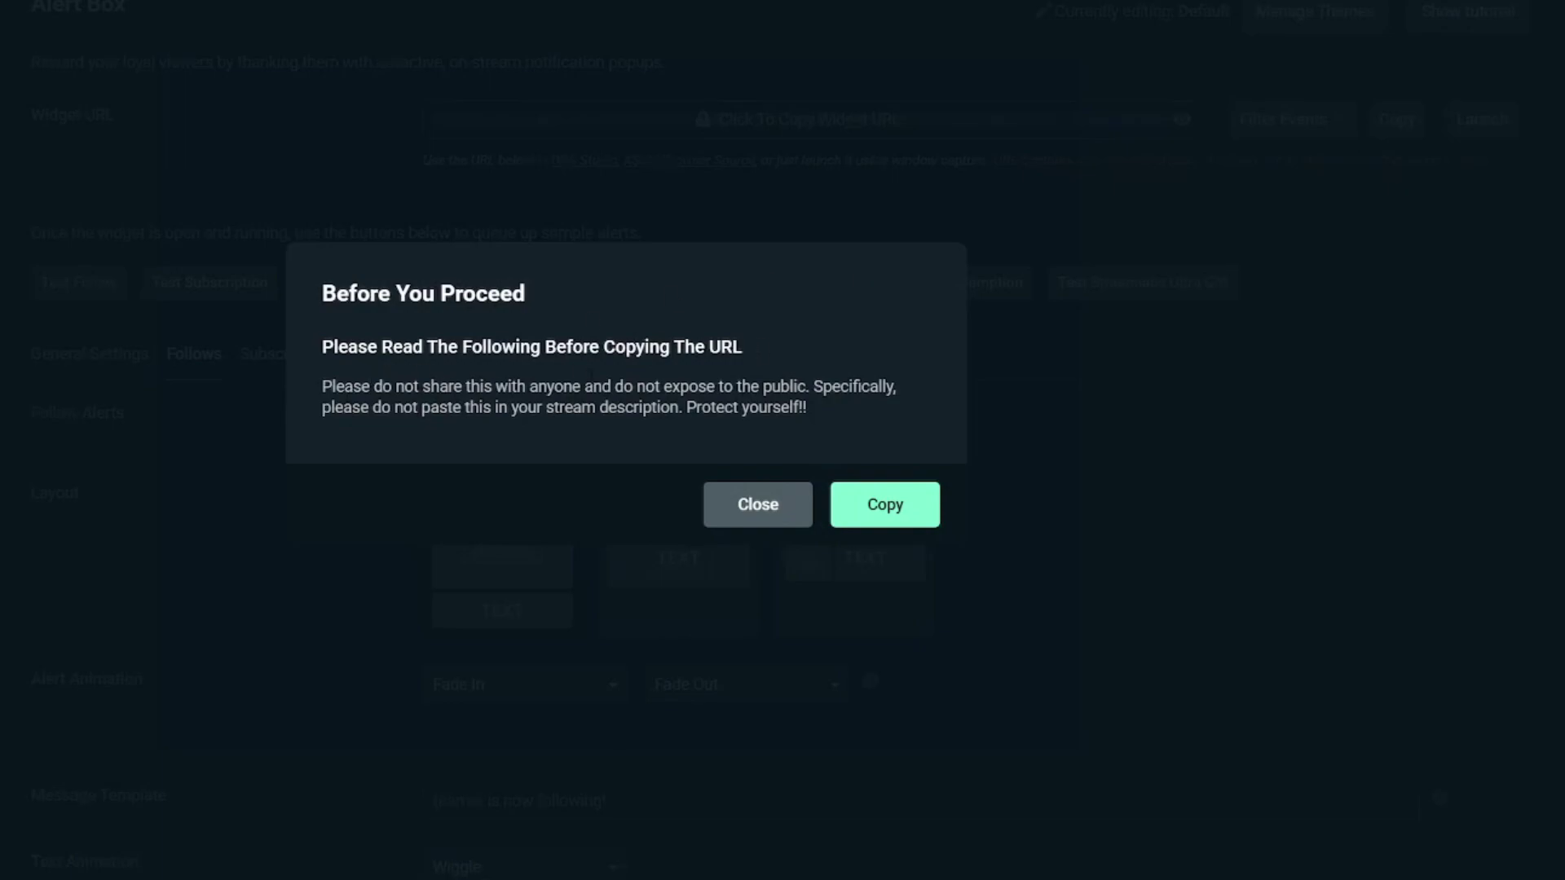
Acknowledge the privacy warning to copy the widget URL and return to OBS
click(885, 505)
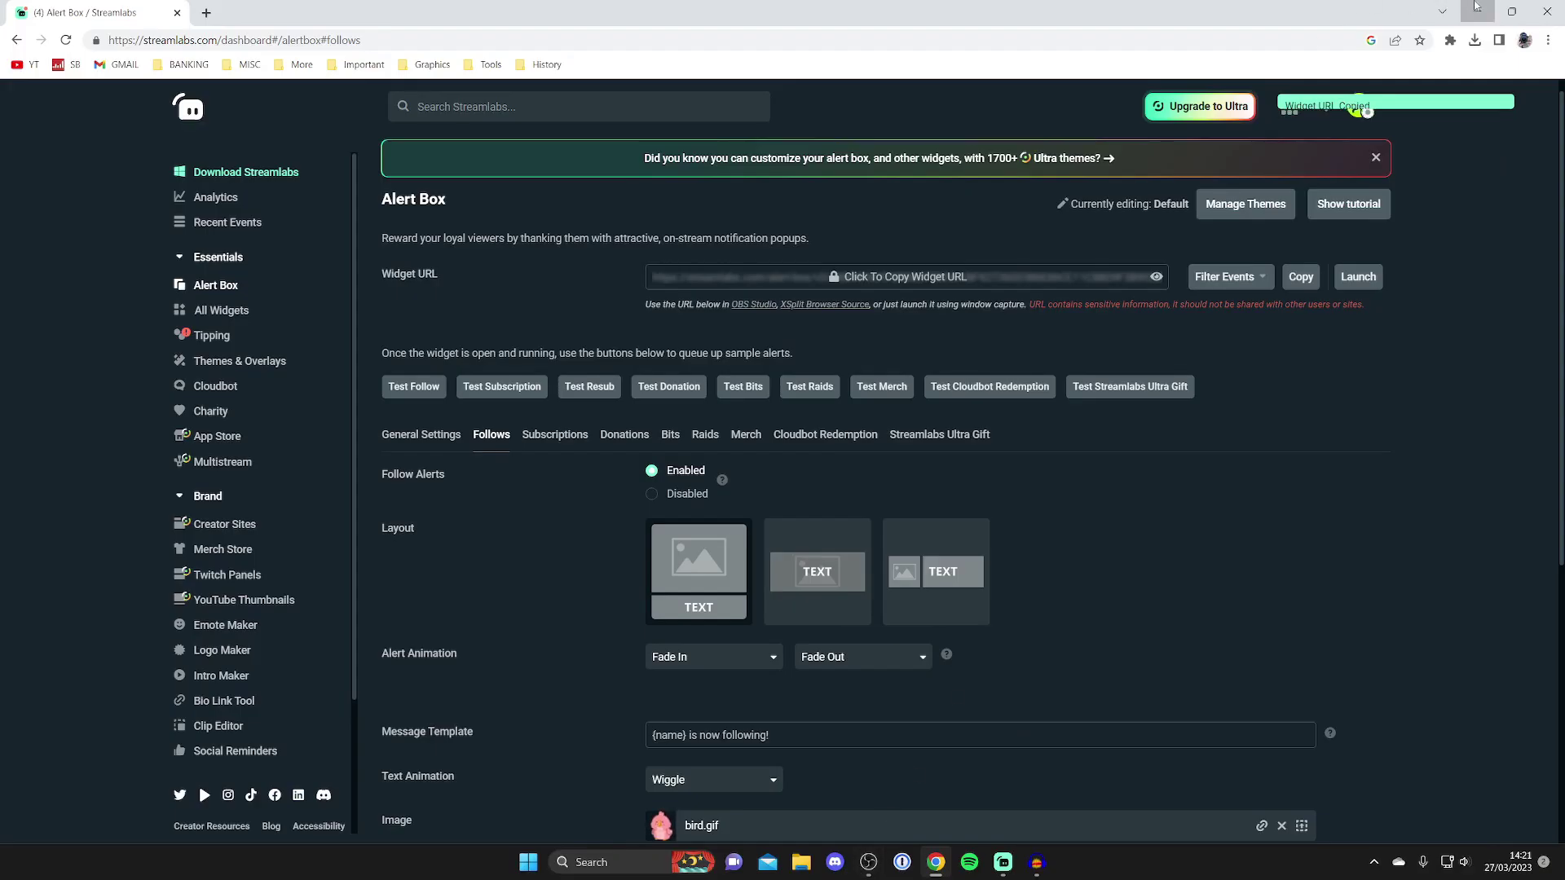
click(1475, 5)
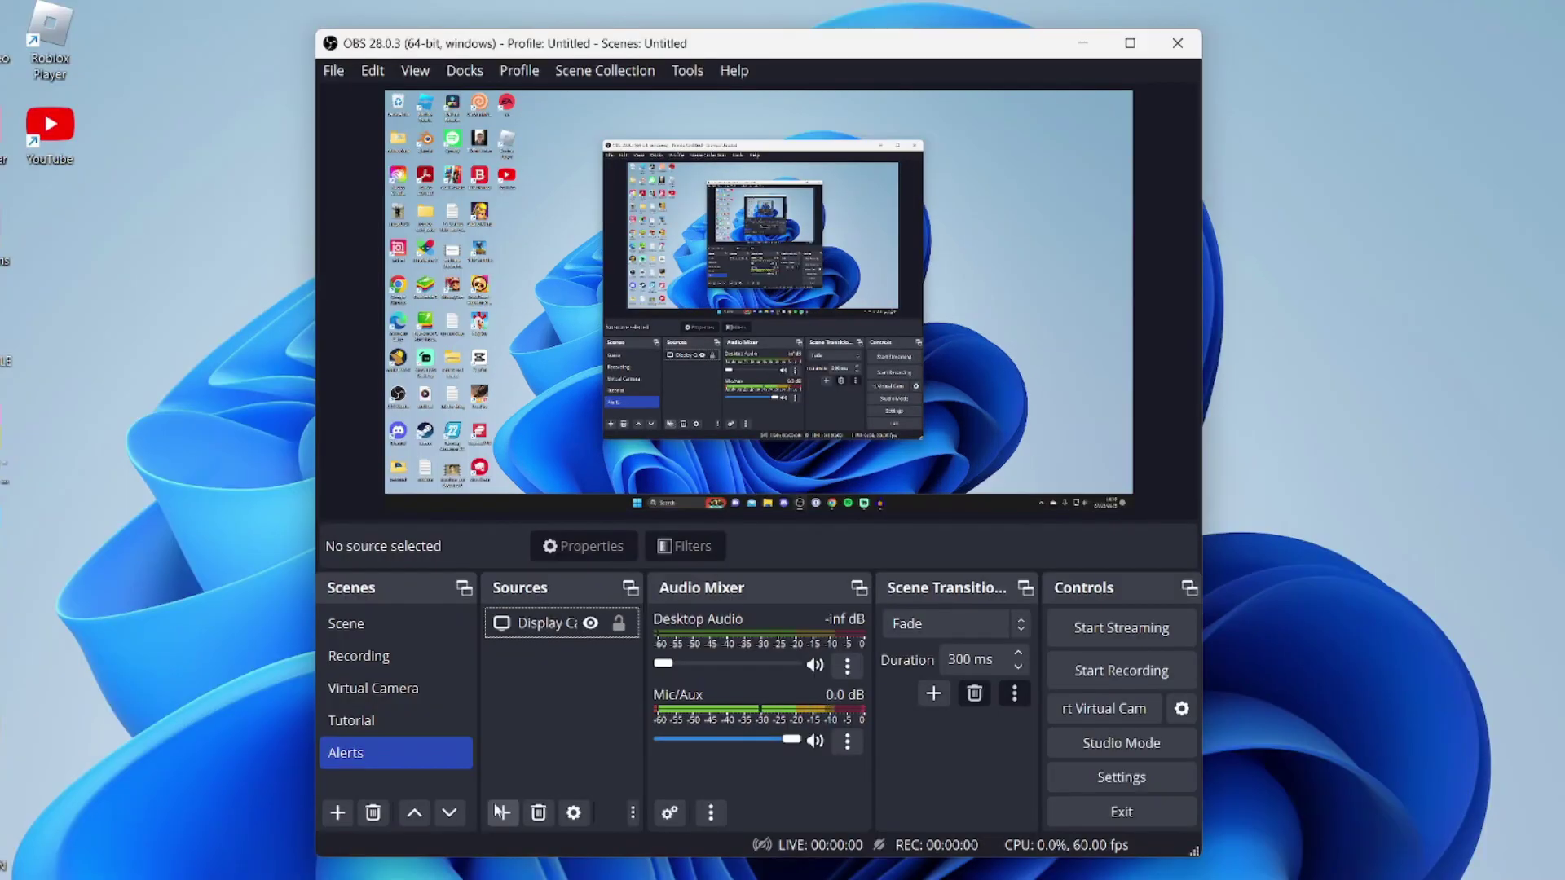
Add a Browser source named Browser to the Alerts scene using the pasted Streamlabs widget URL
click(502, 812)
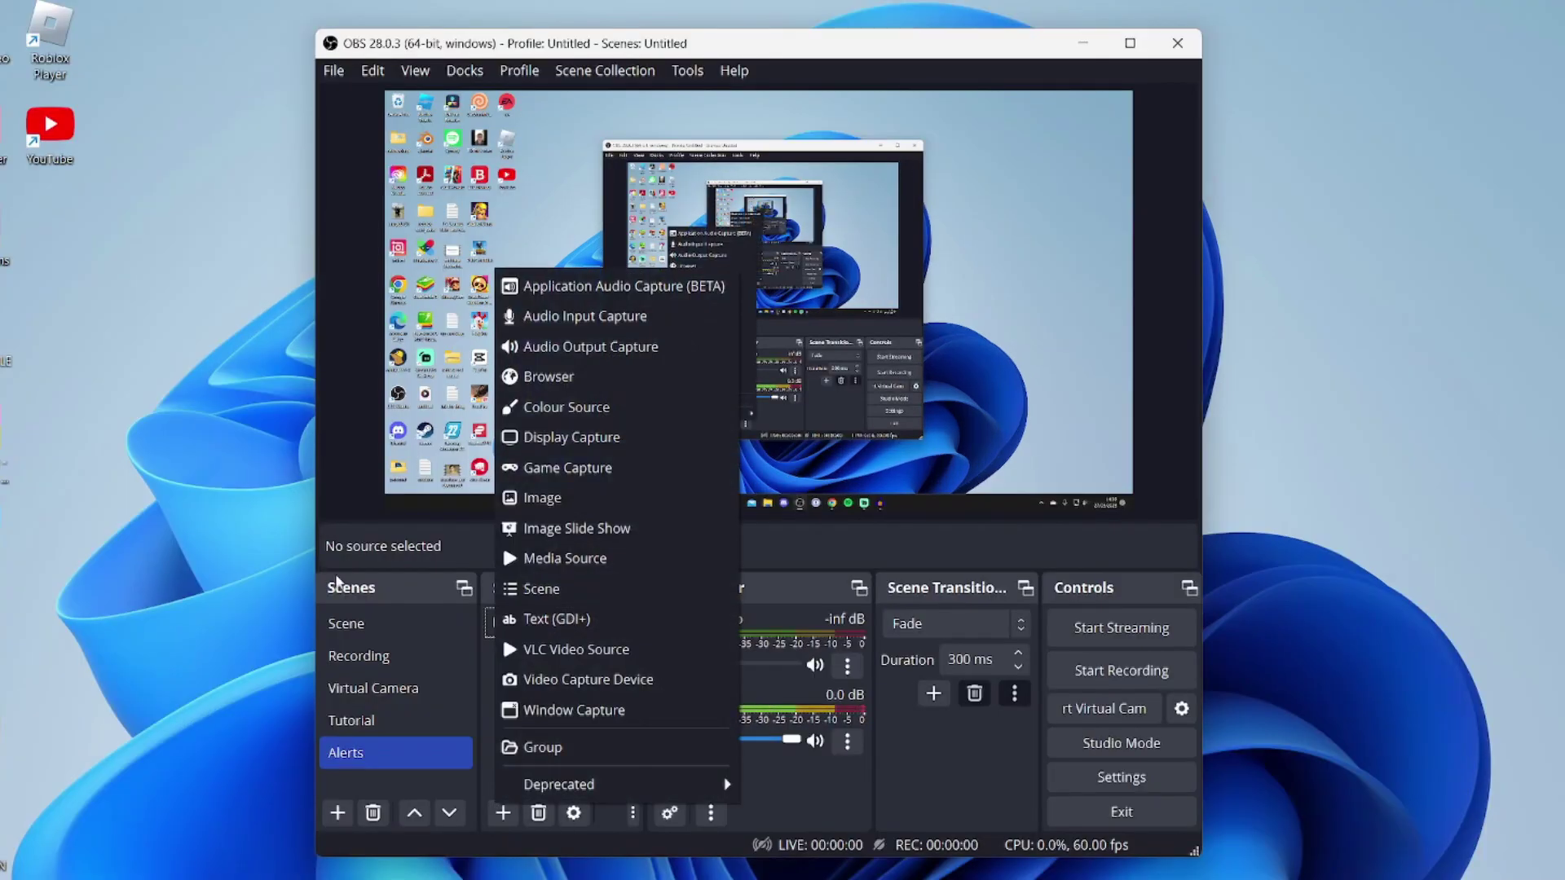
click(578, 377)
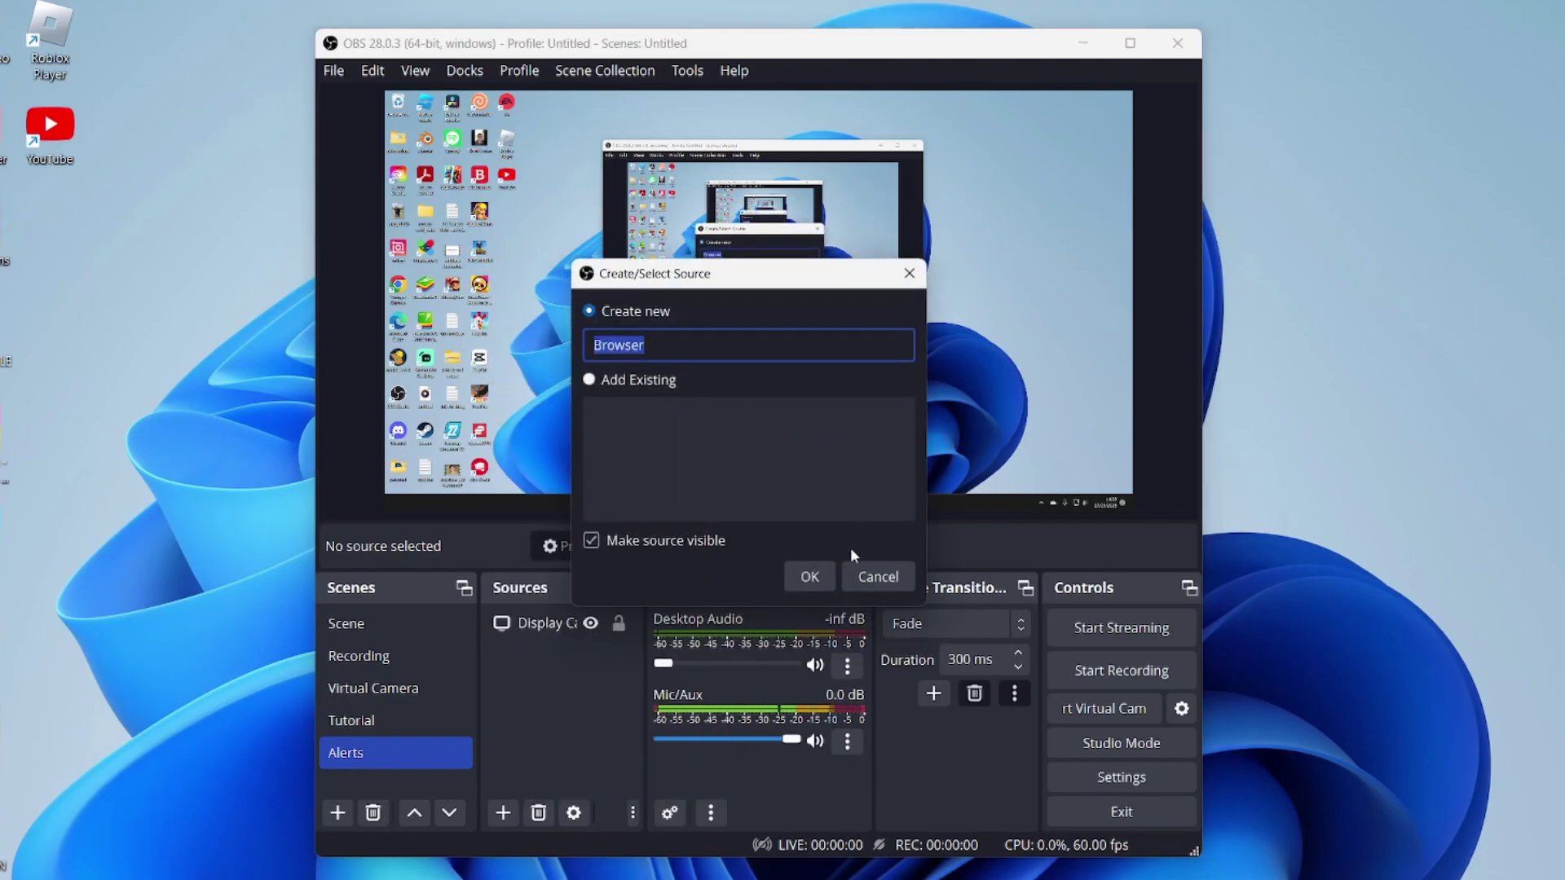
click(809, 576)
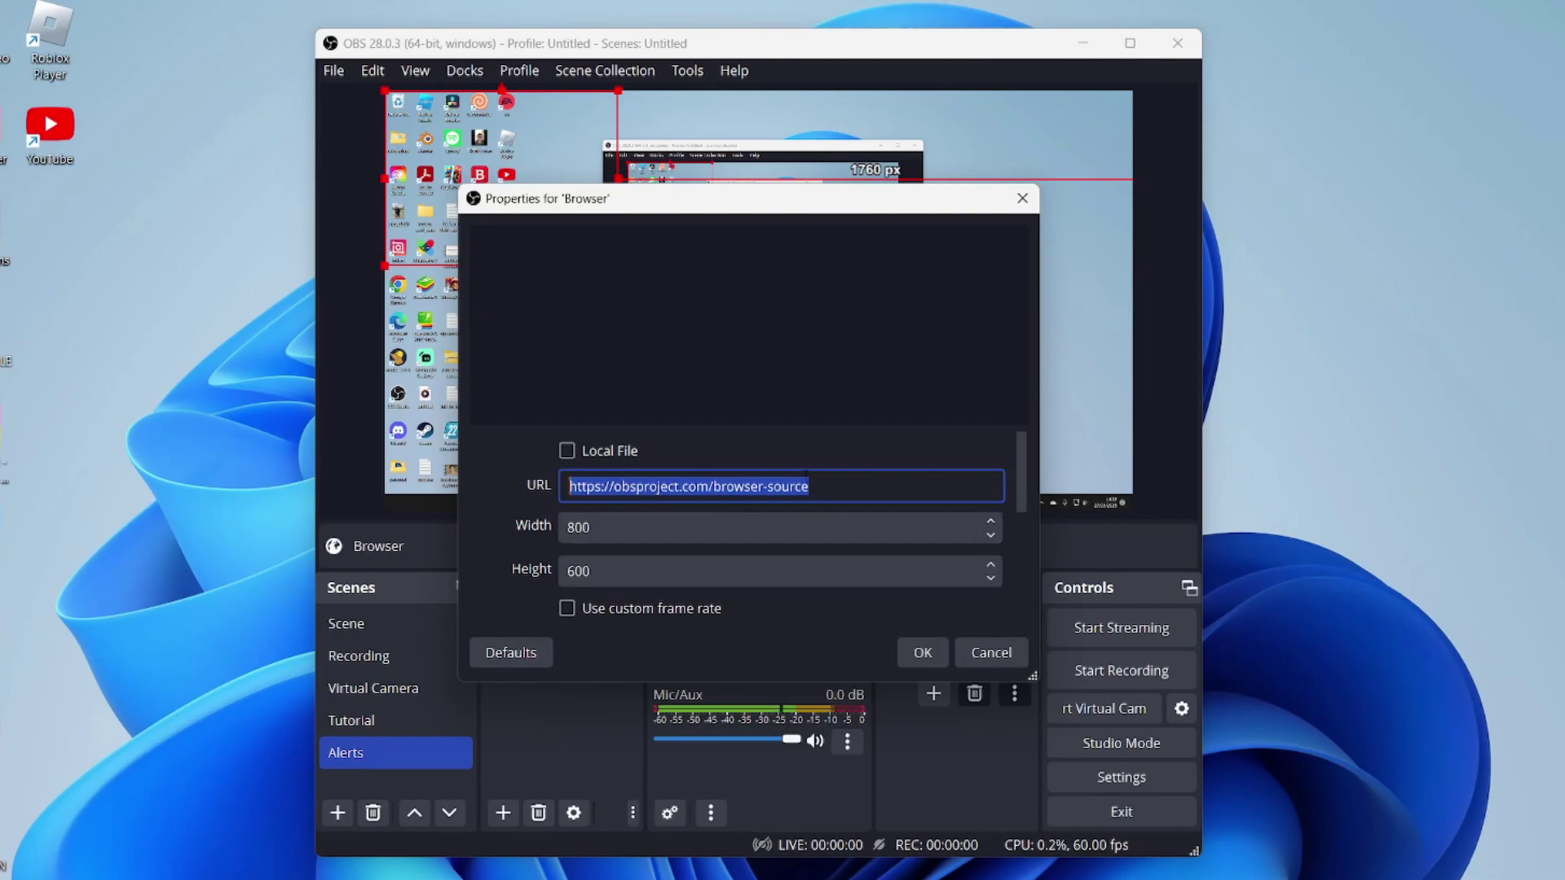
key(BackSpace)
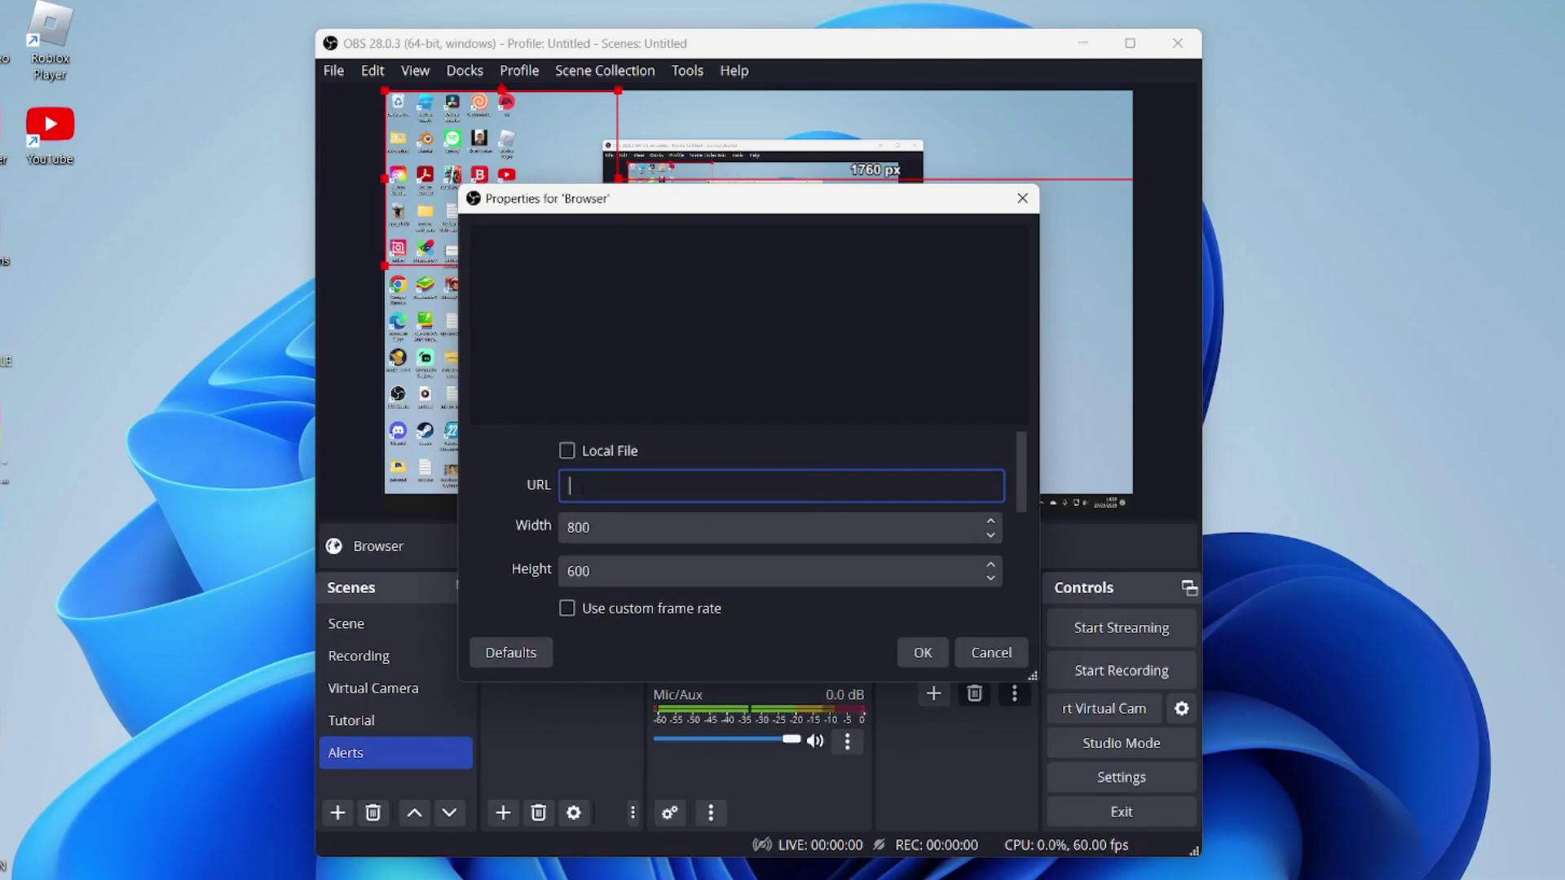
key(ctrl+v)
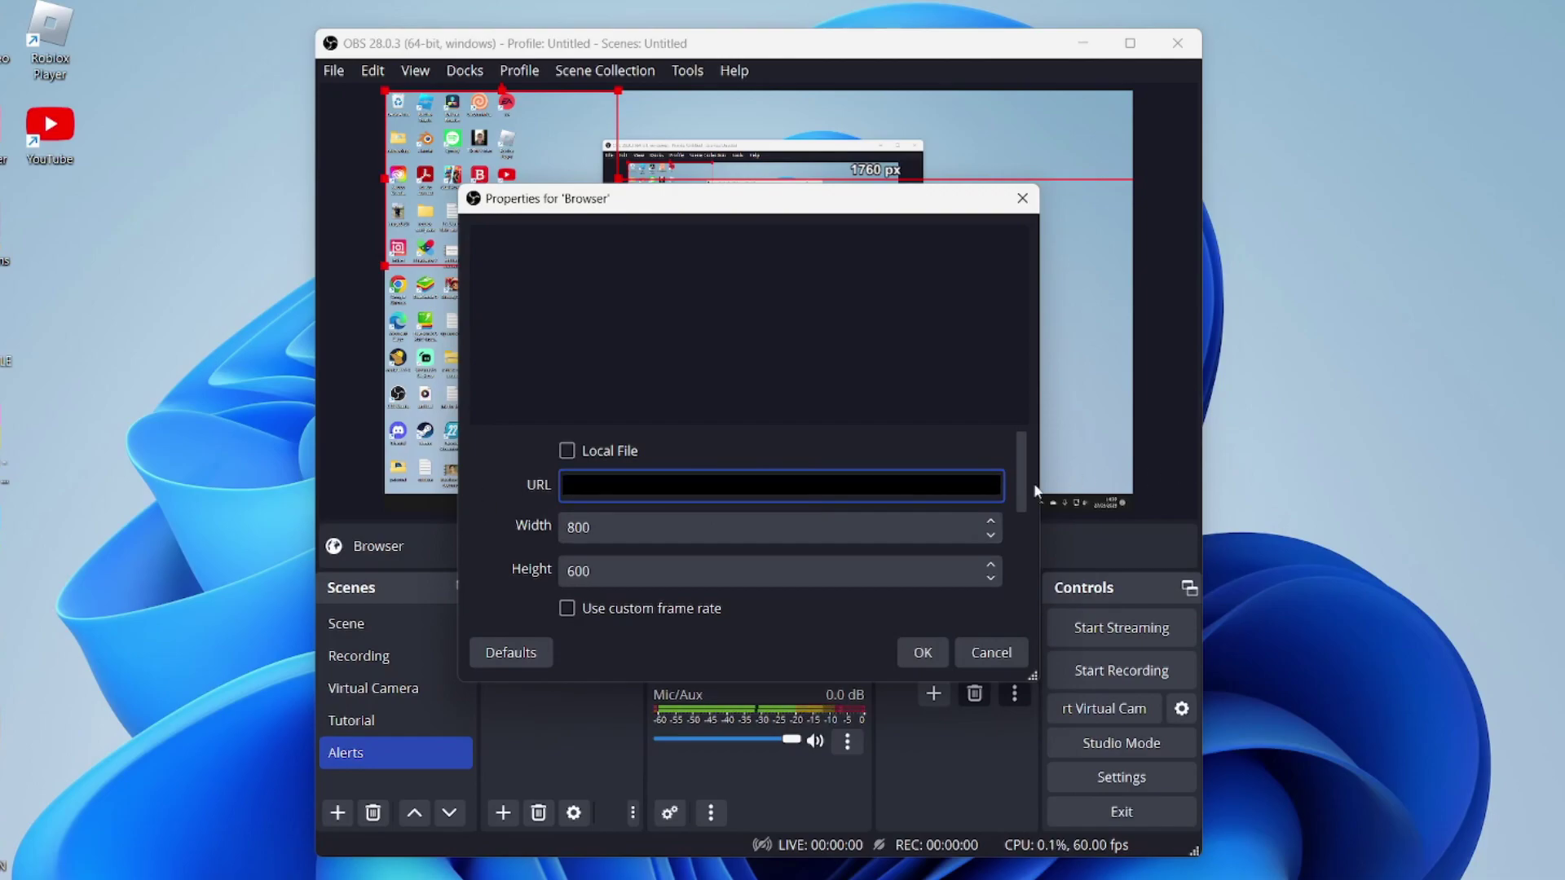
click(922, 653)
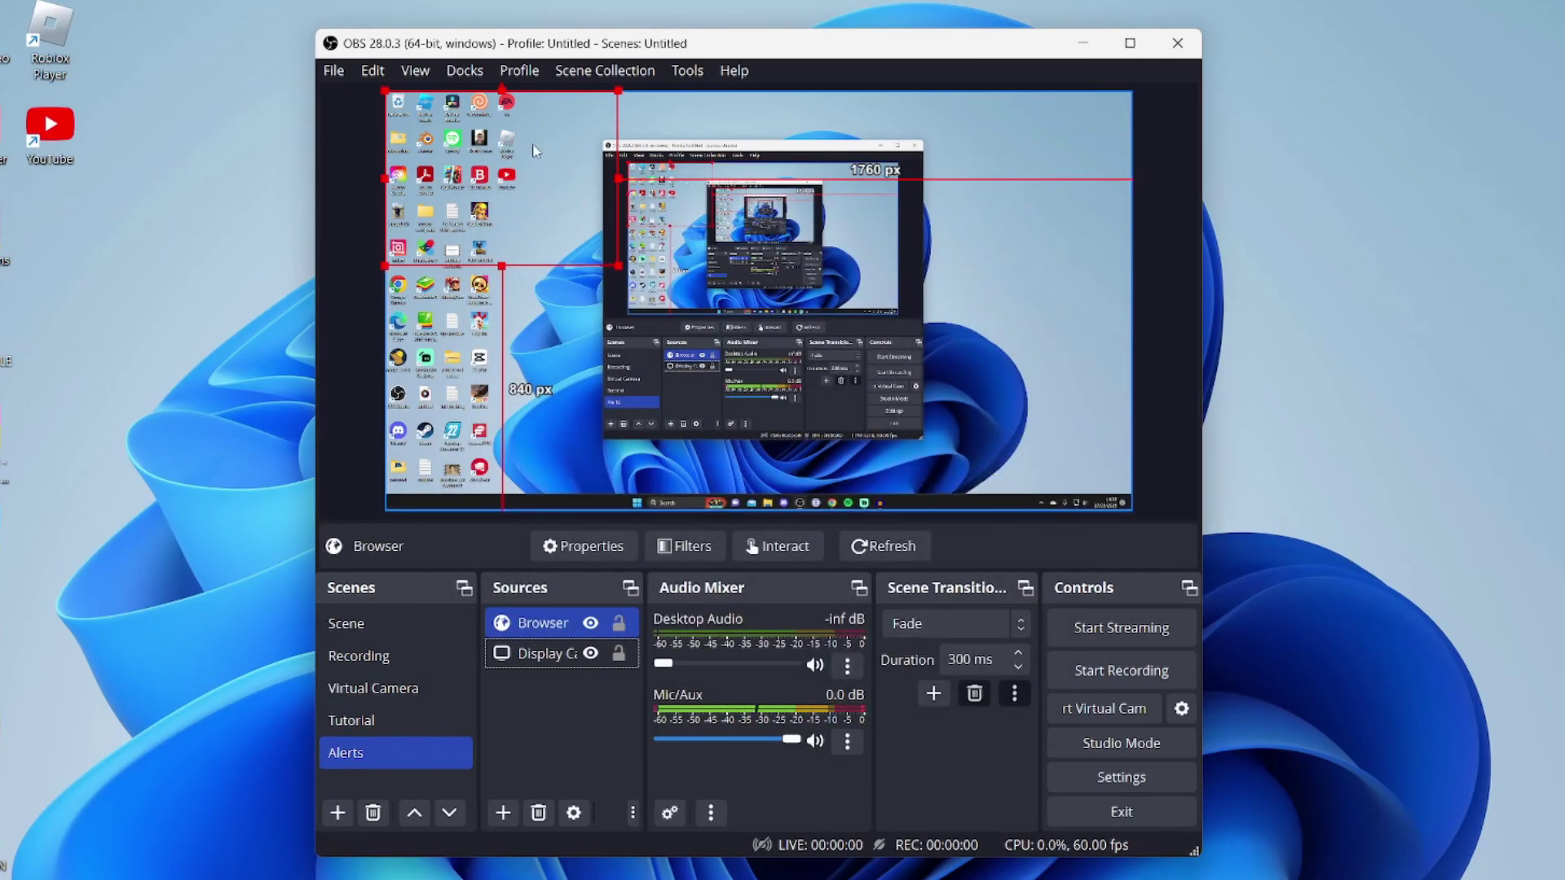
Reposition and resize the Browser source, ending smaller in the Alerts preview's top-left corner
drag(518, 177, 764, 312)
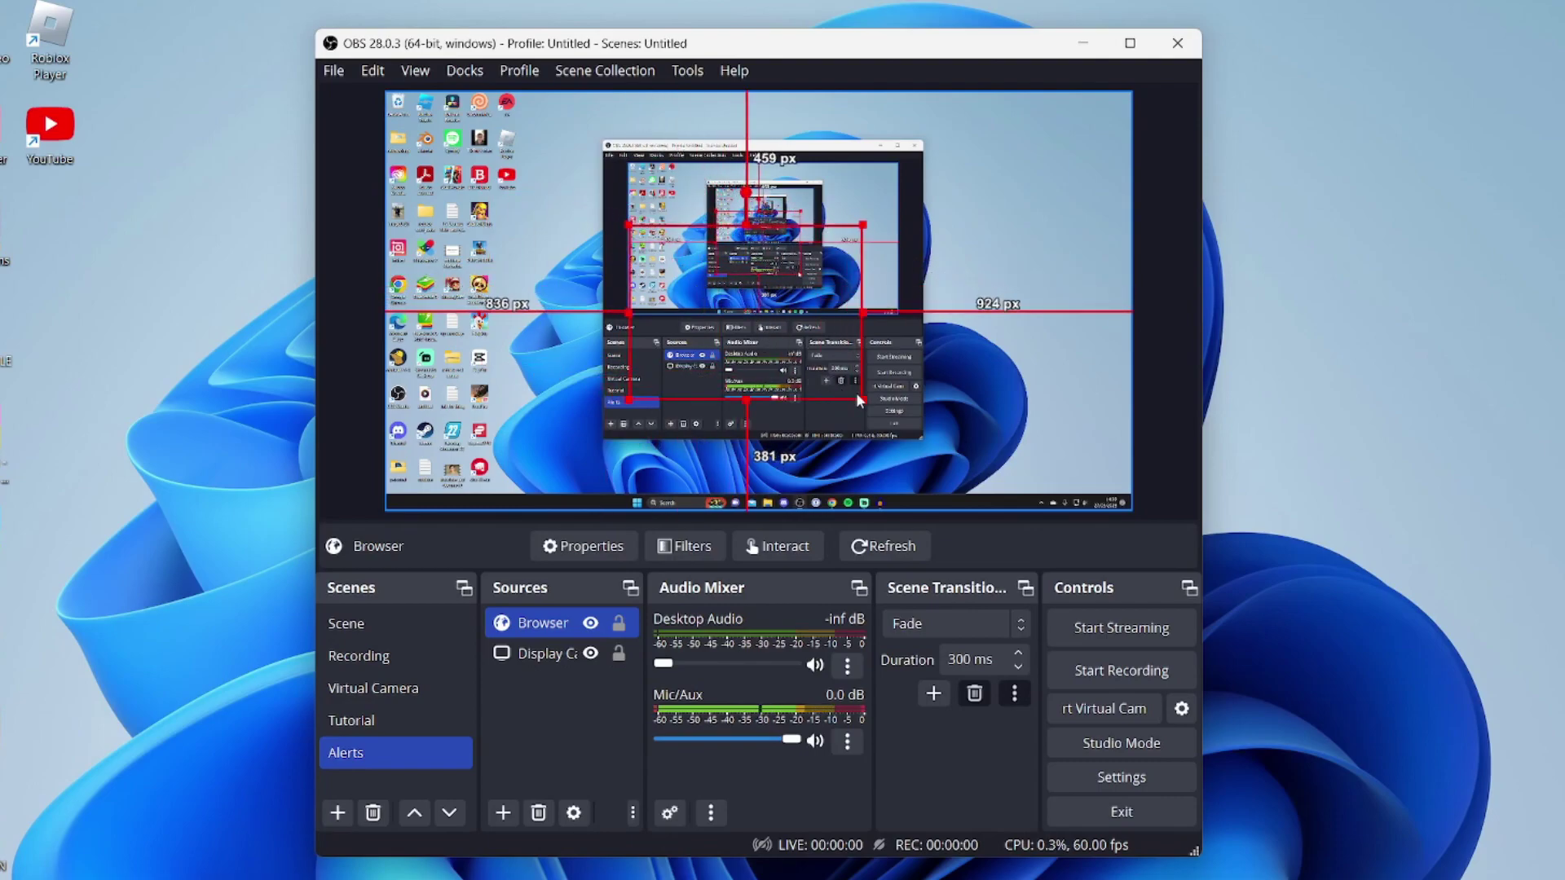
drag(862, 401, 787, 359)
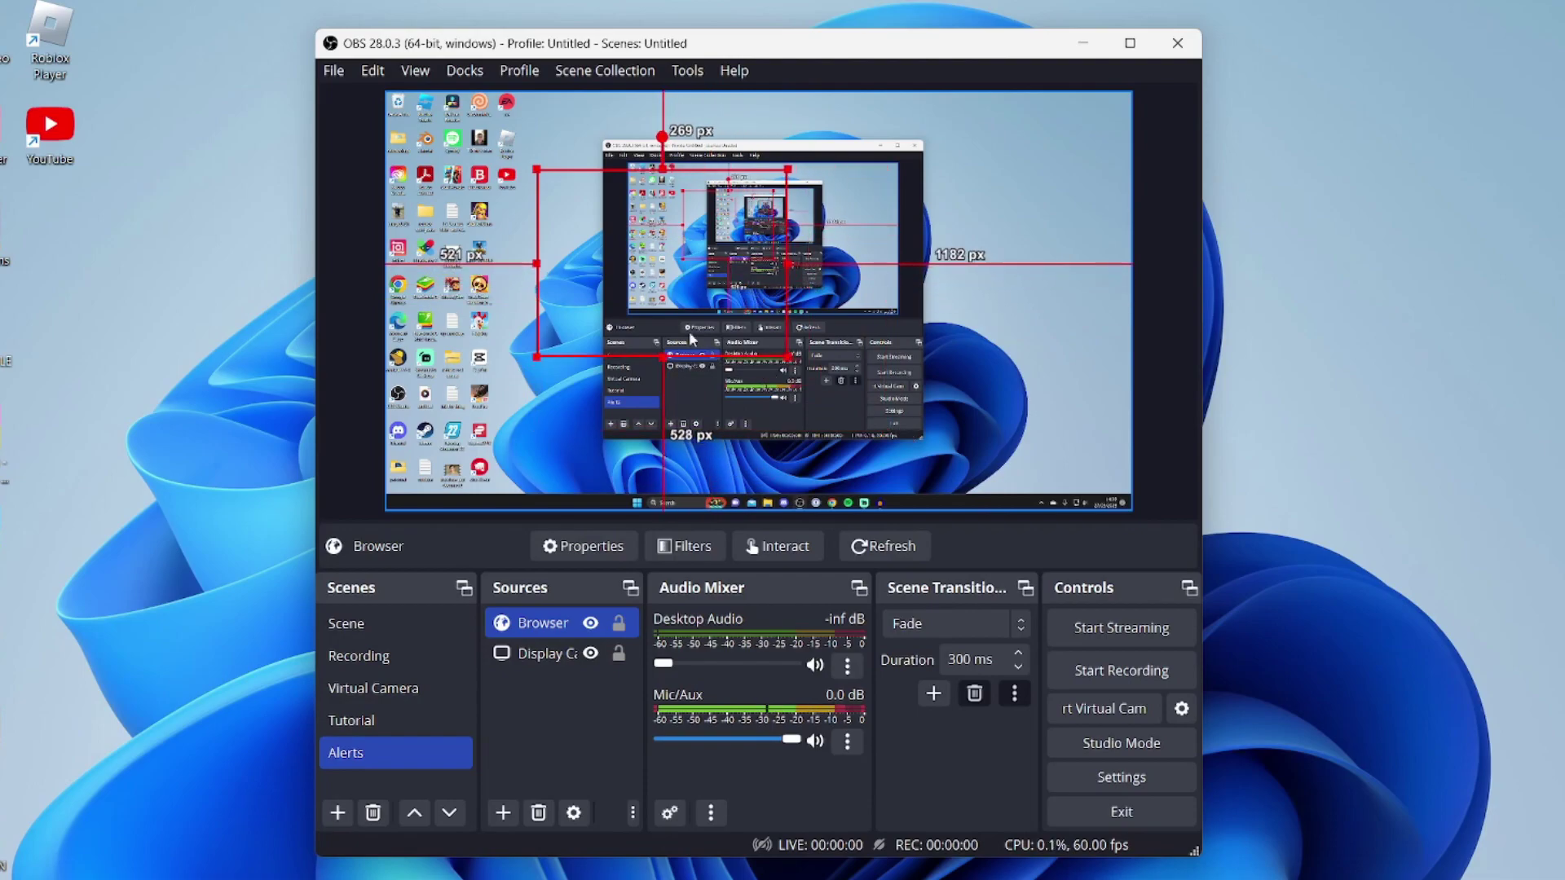
drag(639, 254, 494, 185)
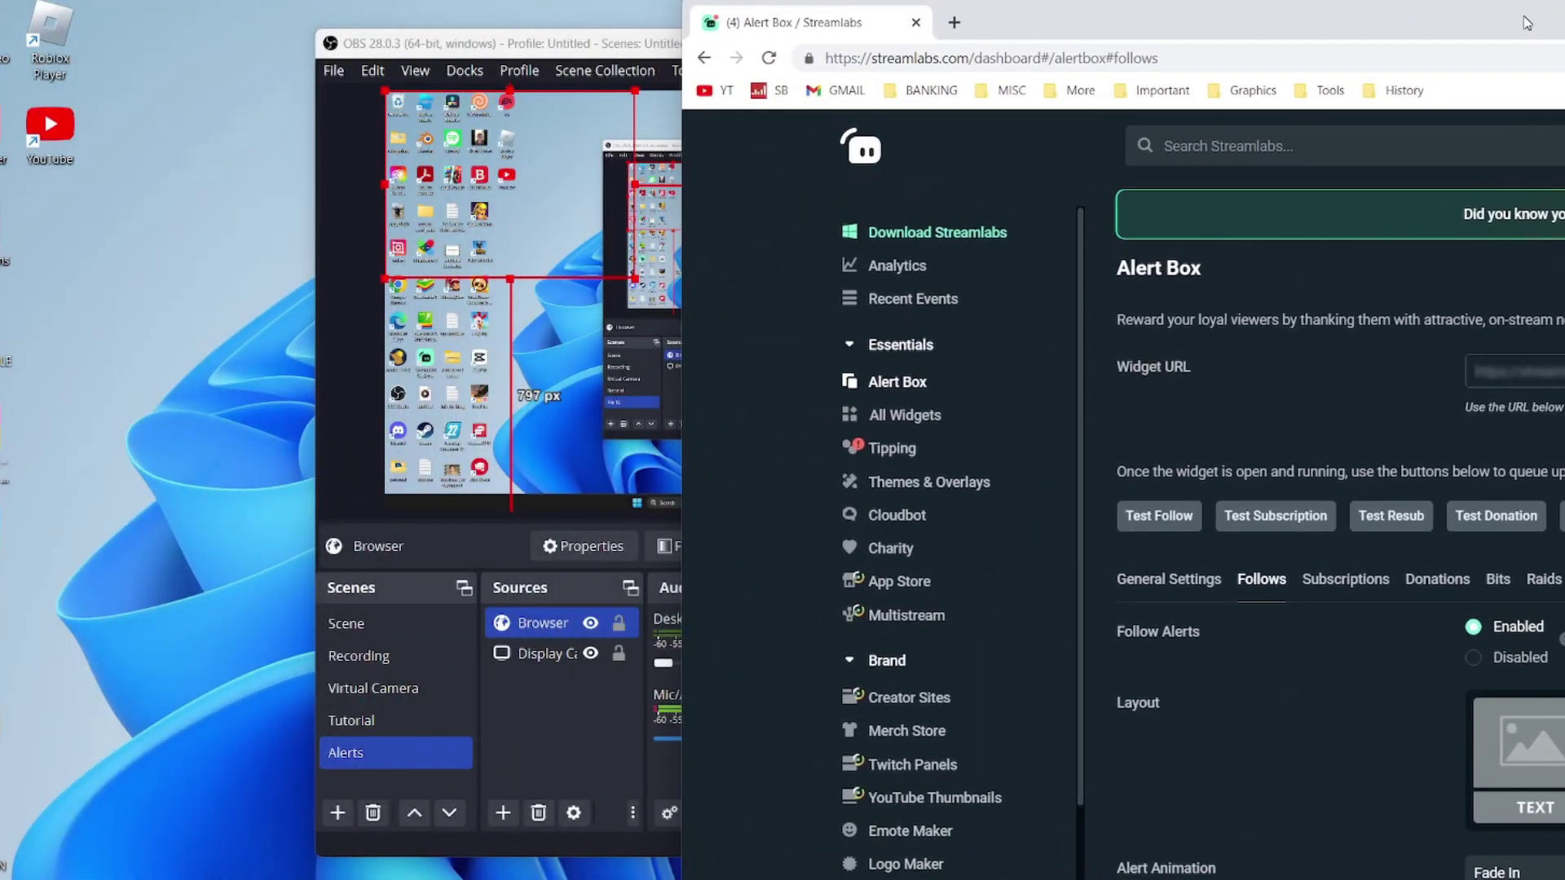
Send a Streamlabs test follow and watch the 'is now following!' alert in OBS
drag(1527, 23, 1506, 7)
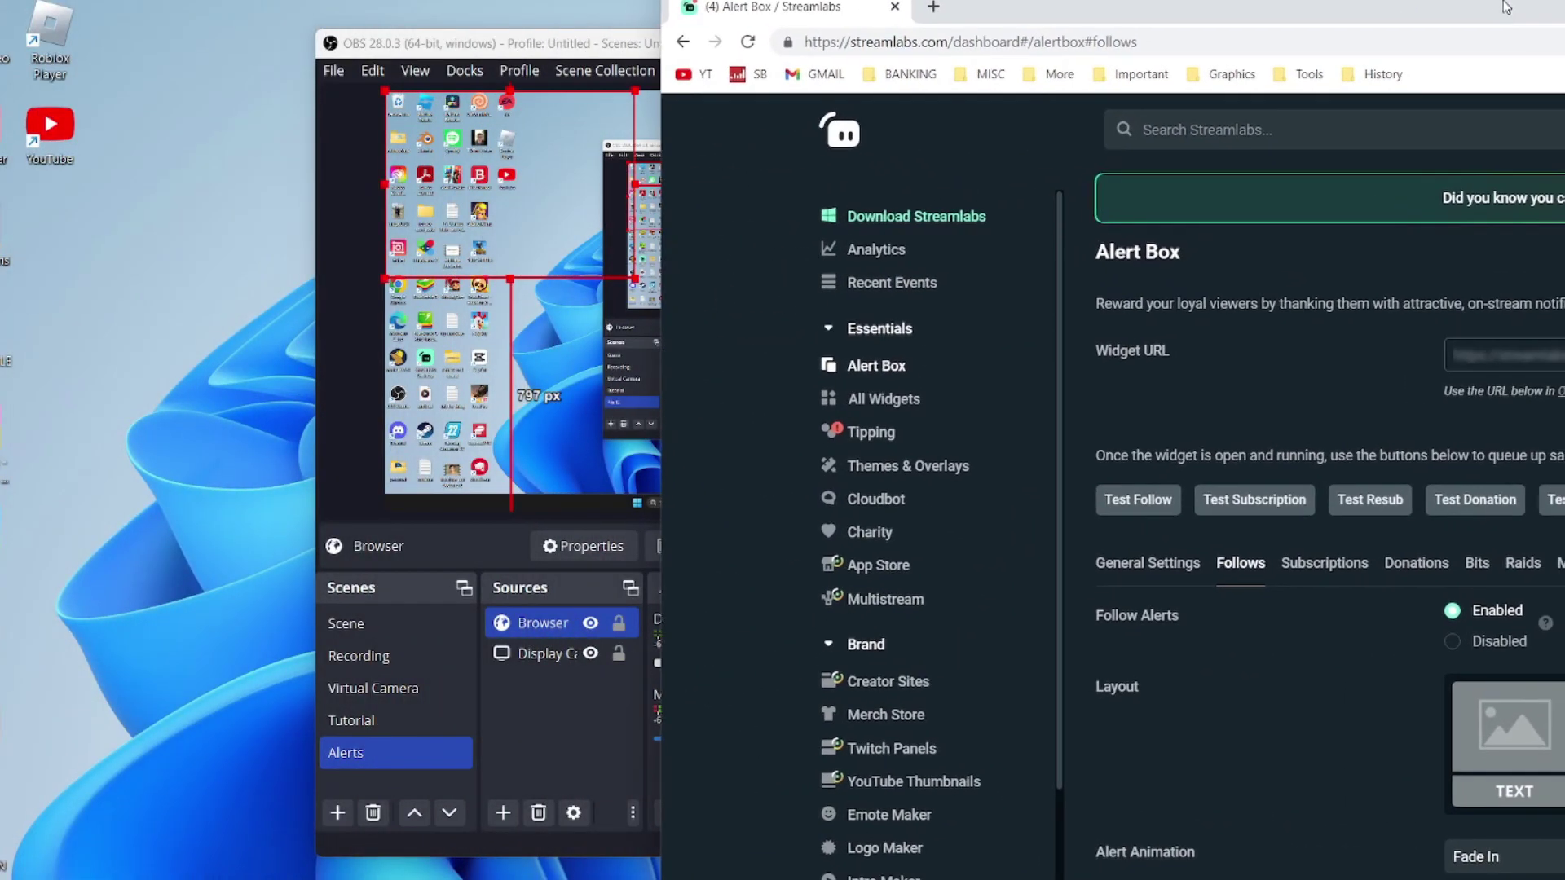
click(1133, 497)
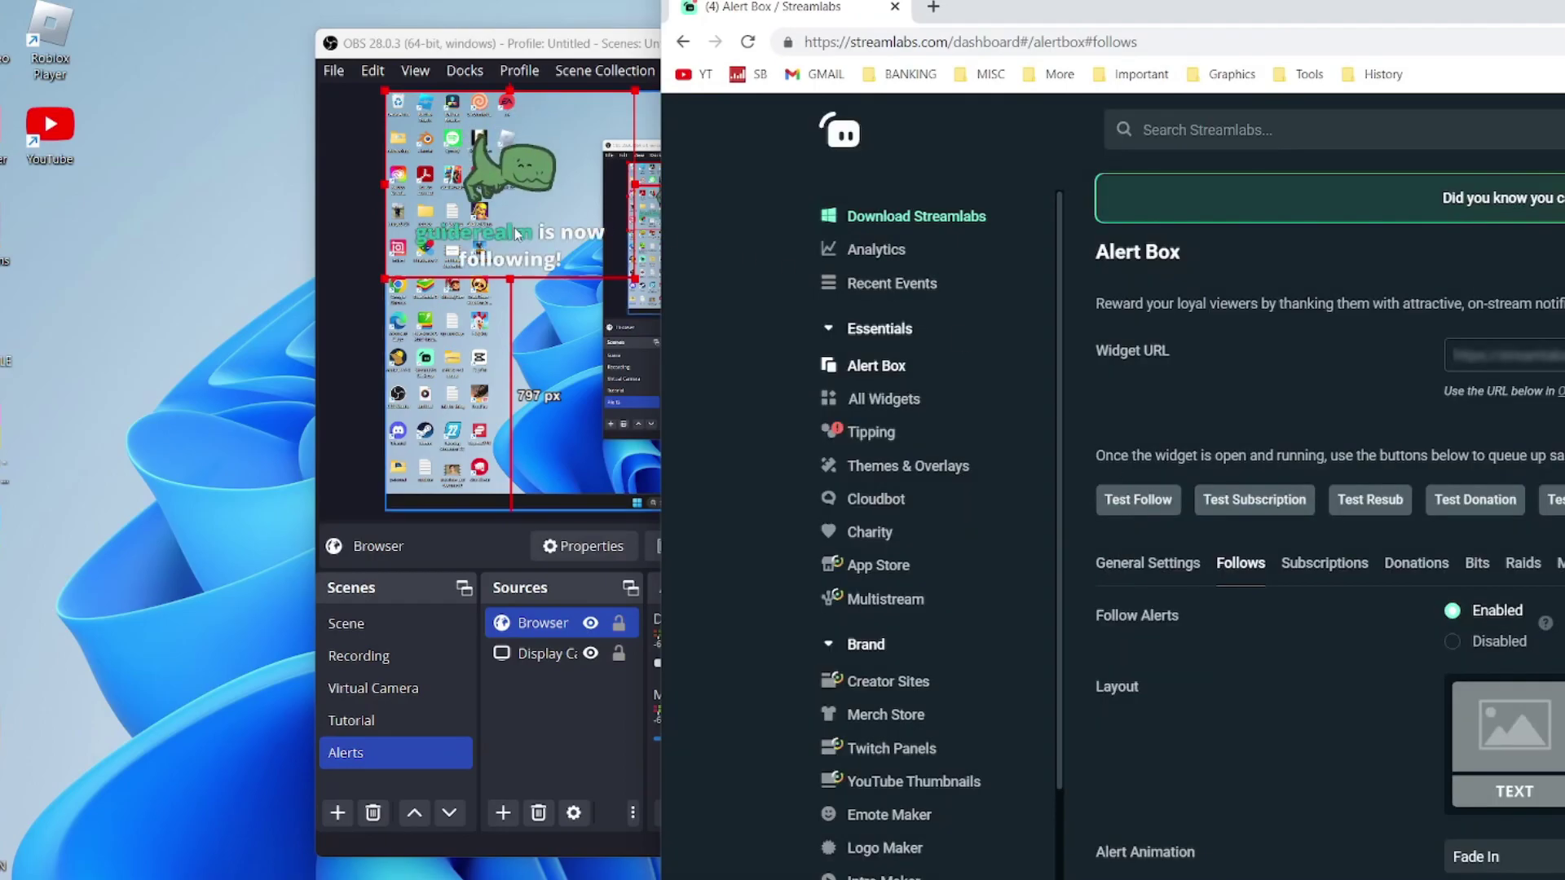
click(525, 194)
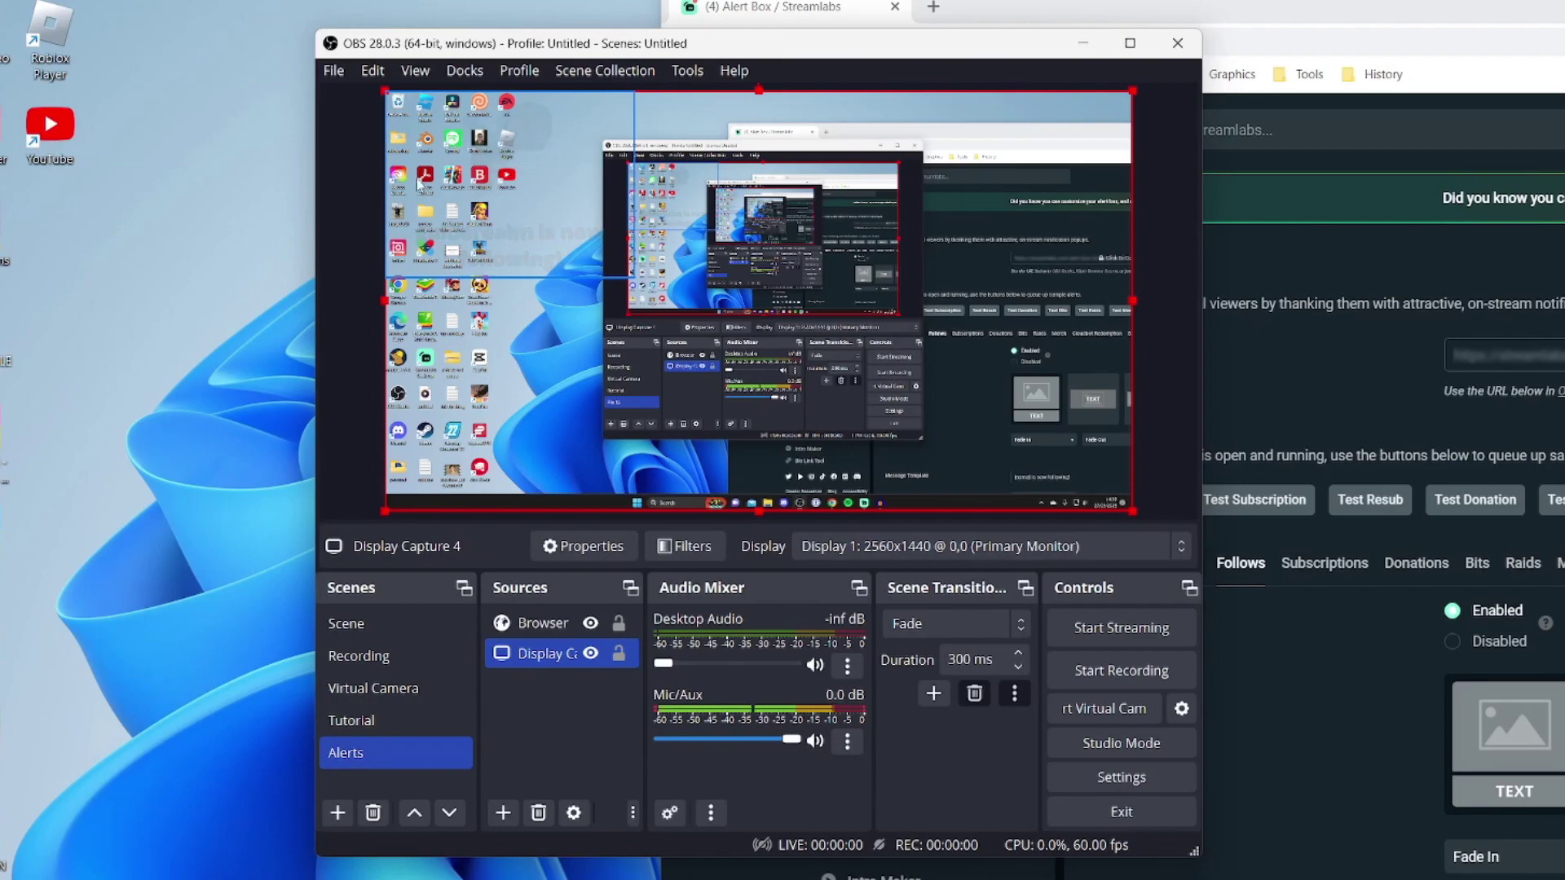
key(alt+Tab)
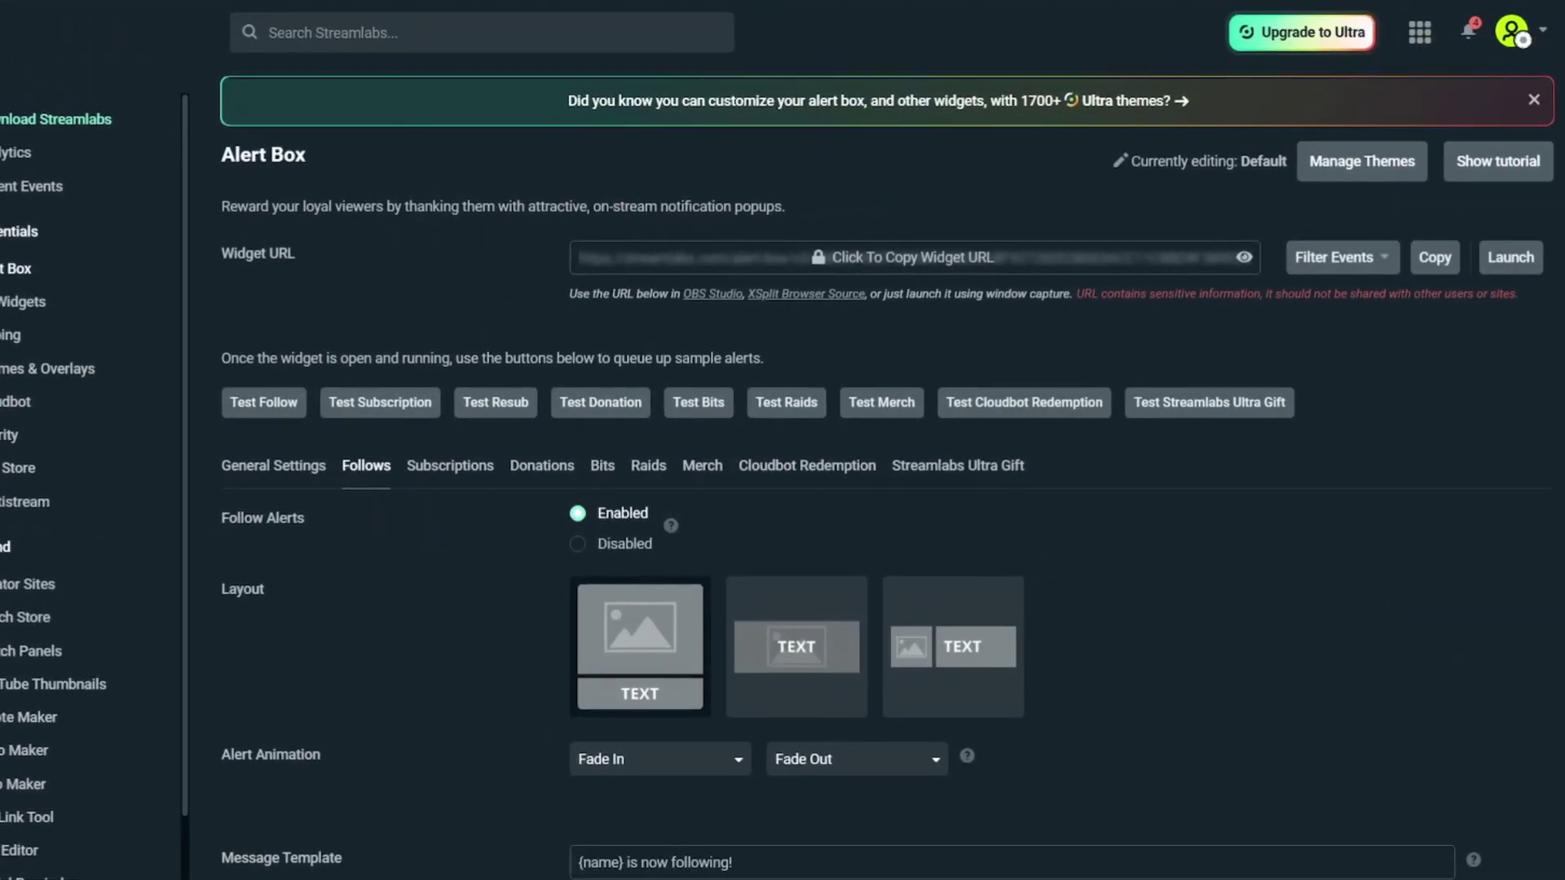
scroll(464, 575, down, 6)
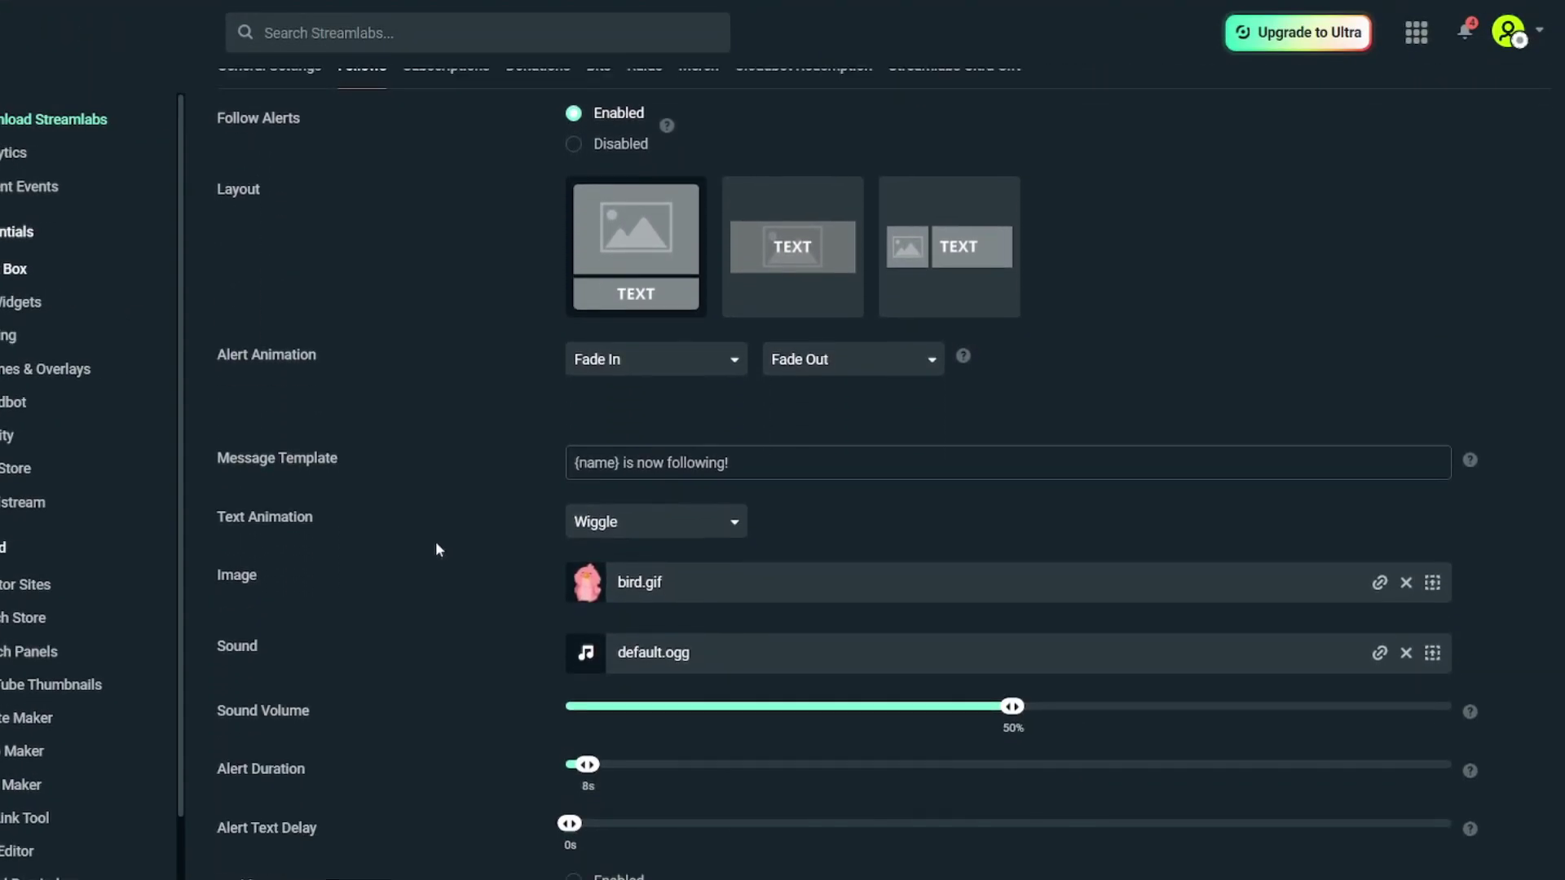
scroll(435, 539, down, 1)
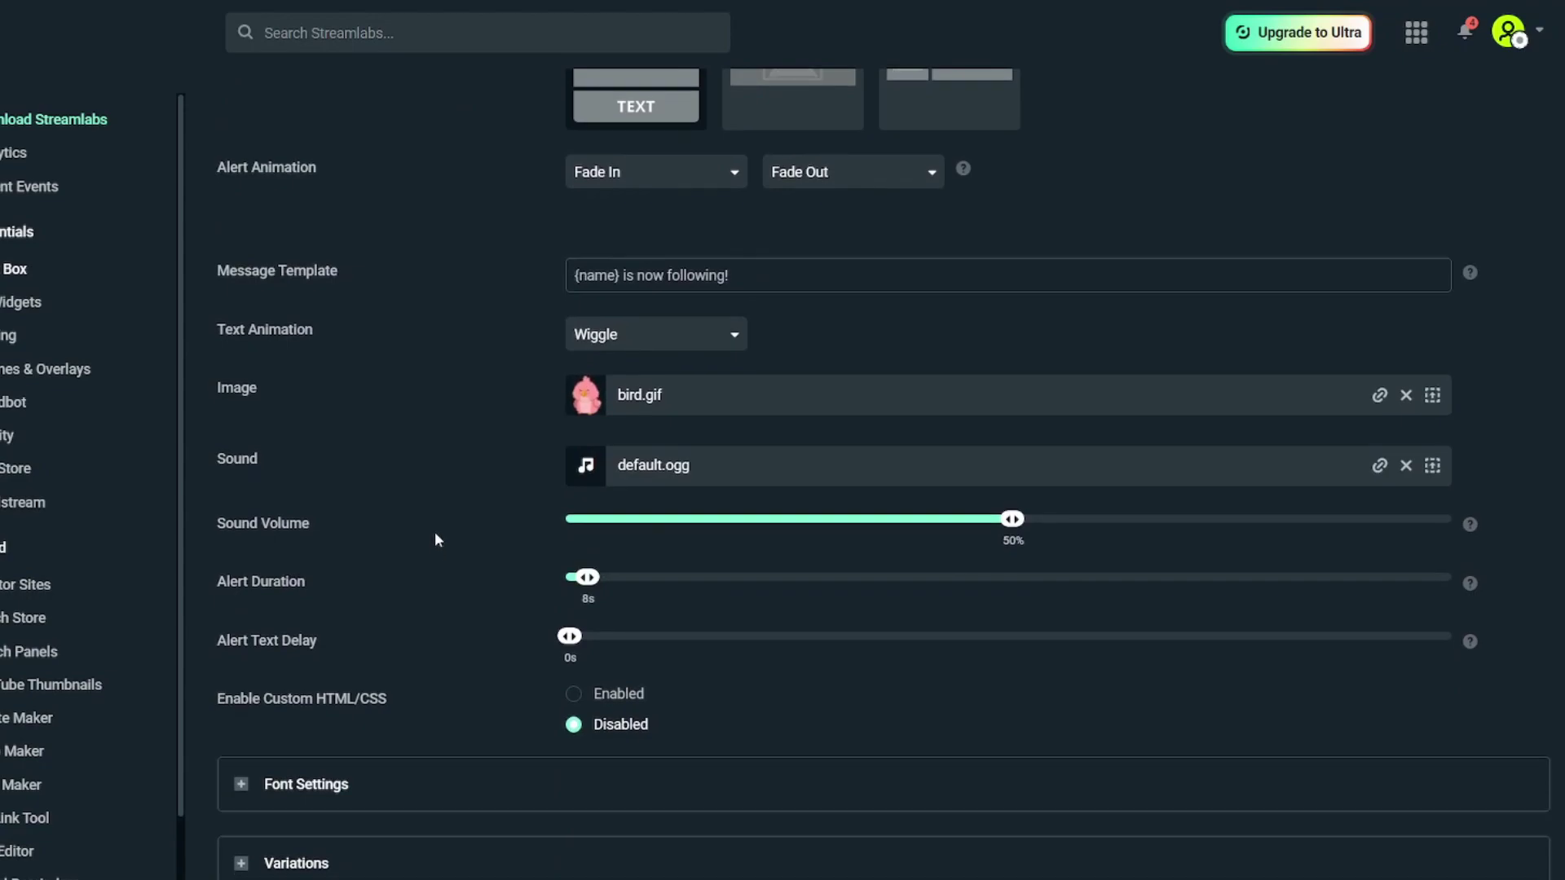